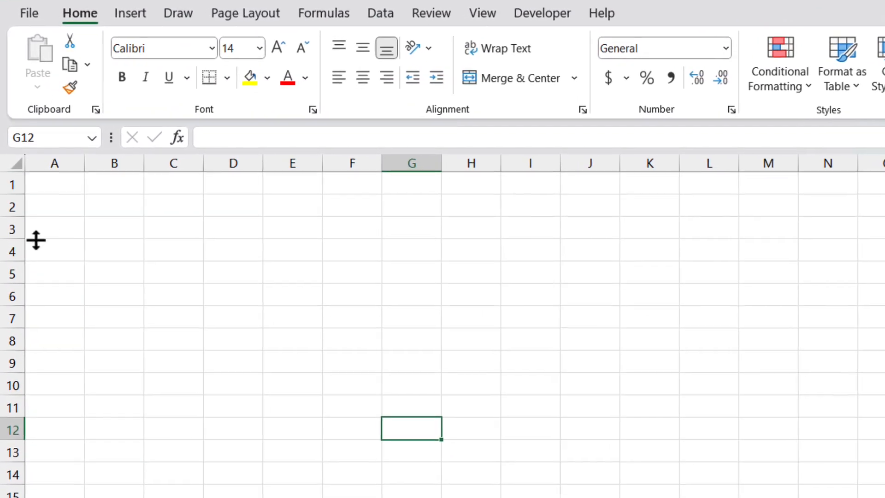
# Fill cells B1 to B4 with the header A and the values 2, 3 and 10
pyautogui.click(138, 181)
pyautogui.write('A')
pyautogui.press('Return')
pyautogui.write('2')
pyautogui.press('Return')
pyautogui.write('3')
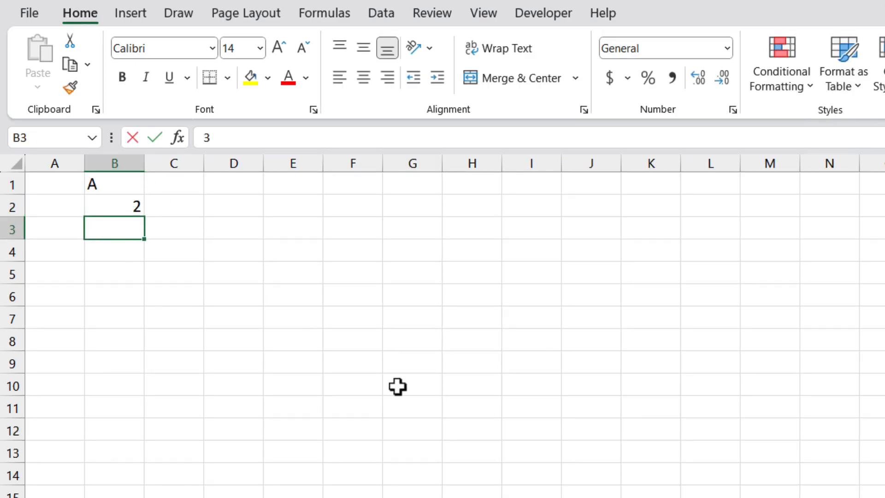
pyautogui.press('Return')
pyautogui.write('10')
pyautogui.press('Tab')
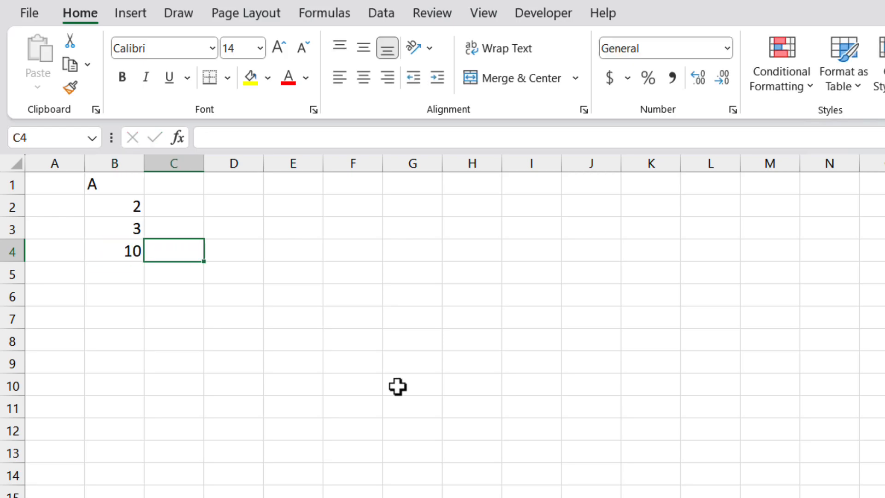
# Fill cells C1 to C4 with the header B and the values 1, 4 and 3
pyautogui.press('Up')
pyautogui.press('Up')
pyautogui.press('Up')
pyautogui.write('B')
pyautogui.press('Return')
pyautogui.write('1')
pyautogui.press('Return')
pyautogui.write('4')
pyautogui.press('Return')
pyautogui.write('3')
pyautogui.press('Return')
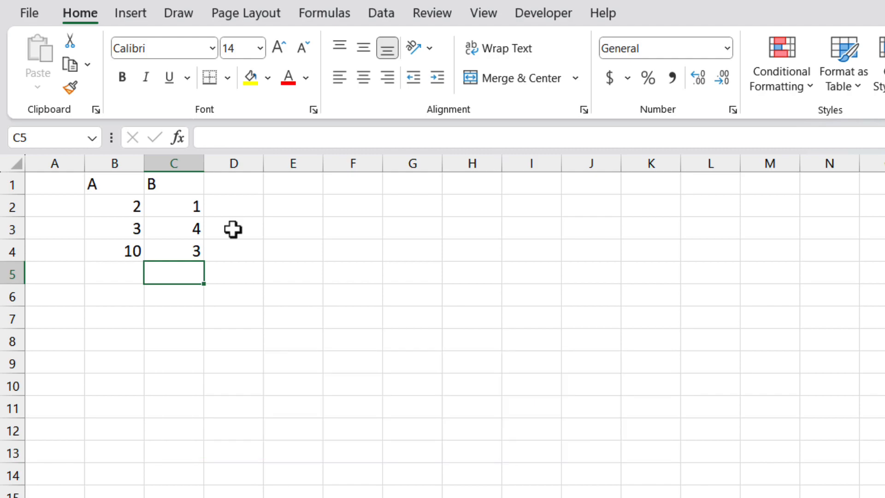
# Enter the subtraction formula =B2-C2 in cell D2
pyautogui.click(239, 206)
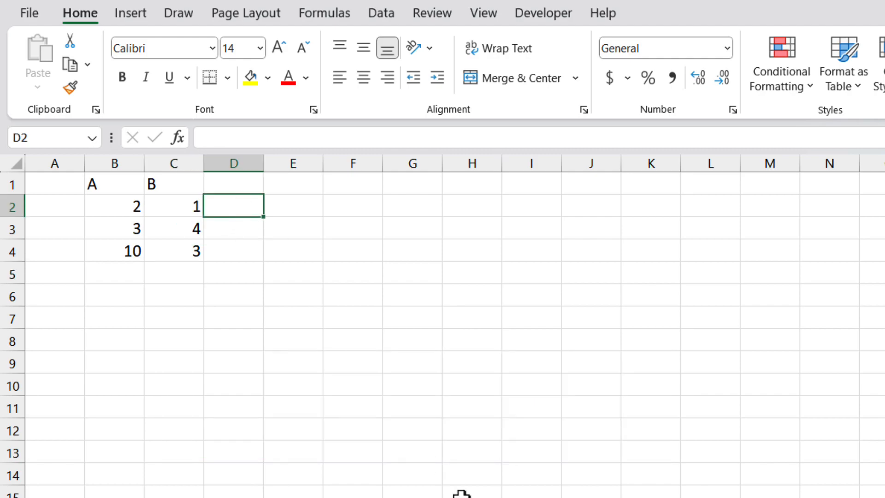
pyautogui.write('=')
pyautogui.press('Left')
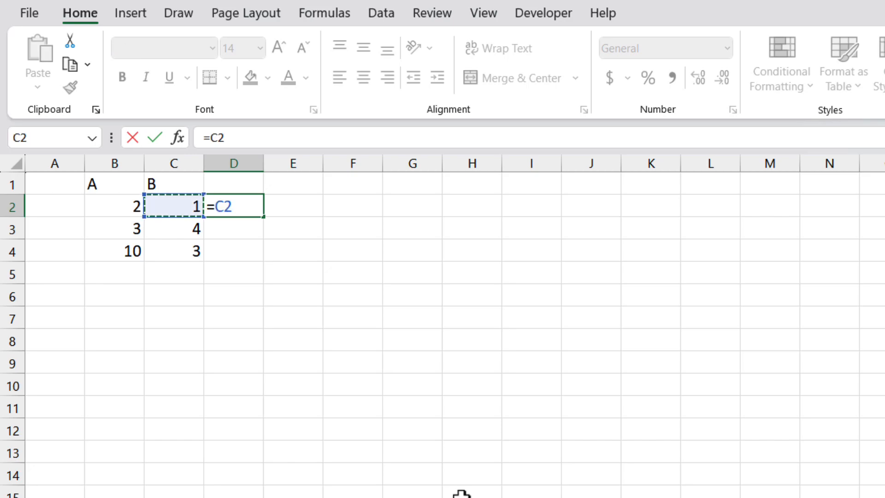
pyautogui.press('Left')
pyautogui.write('-')
pyautogui.press('Left')
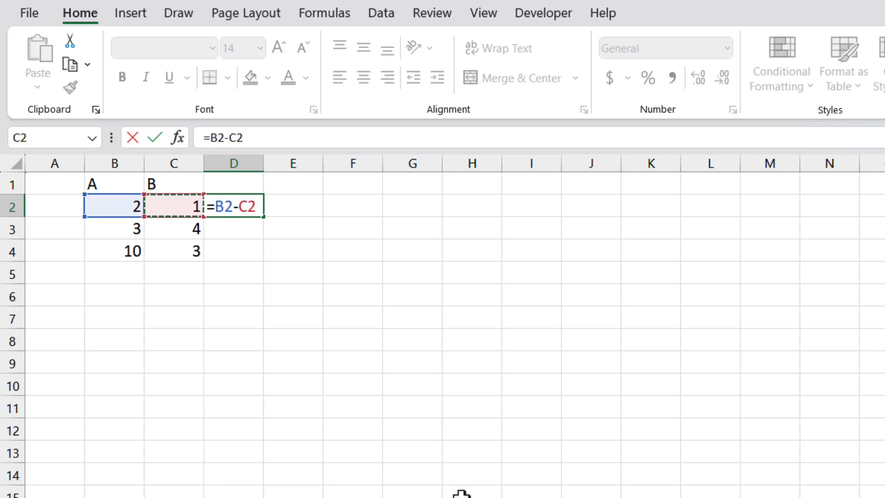
pyautogui.press('Return')
pyautogui.press('Up')
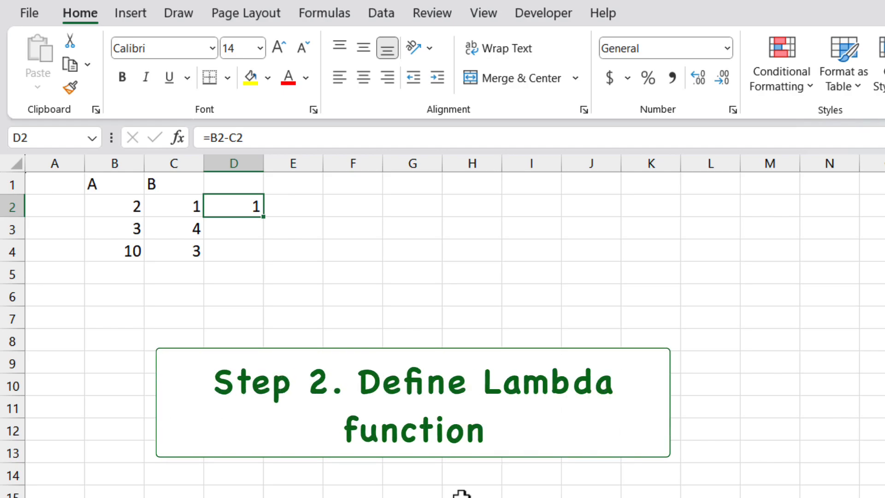
# Enter the formula =LAMBDA(a,b,a-b) in cell E2
pyautogui.press('Right')
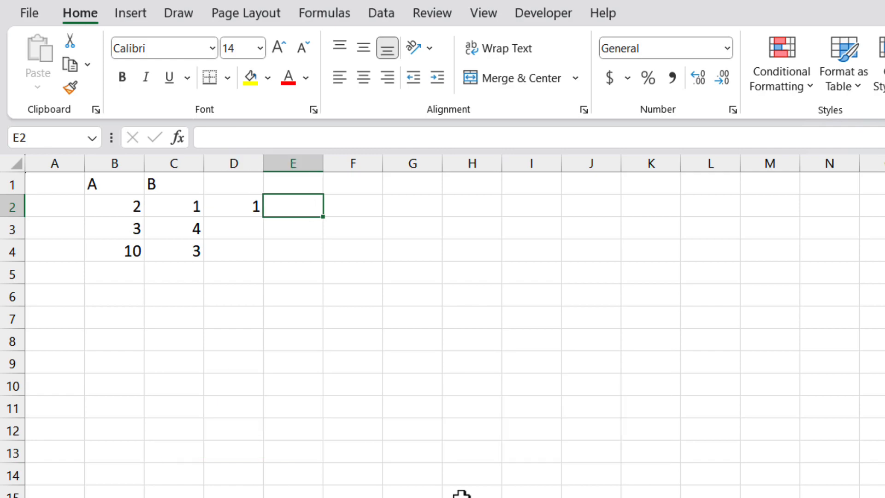
pyautogui.write('=lam')
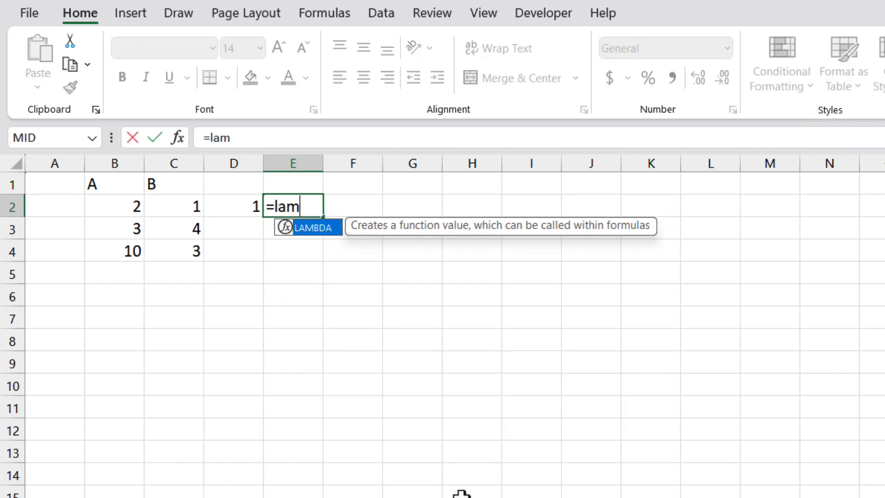
pyautogui.write('bda(')
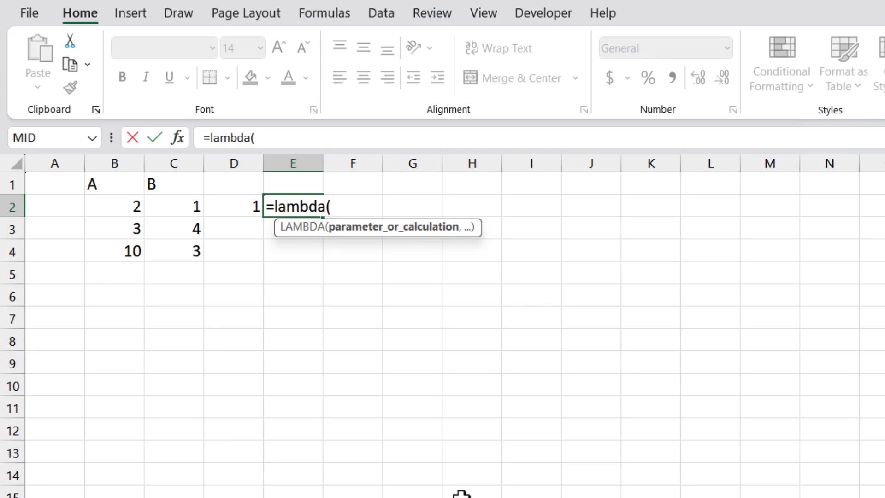
pyautogui.write('a,')
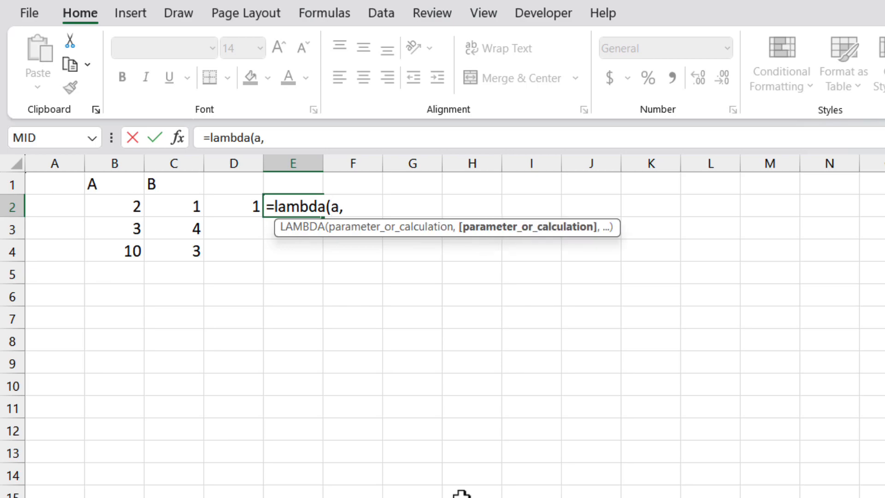
pyautogui.write('b,')
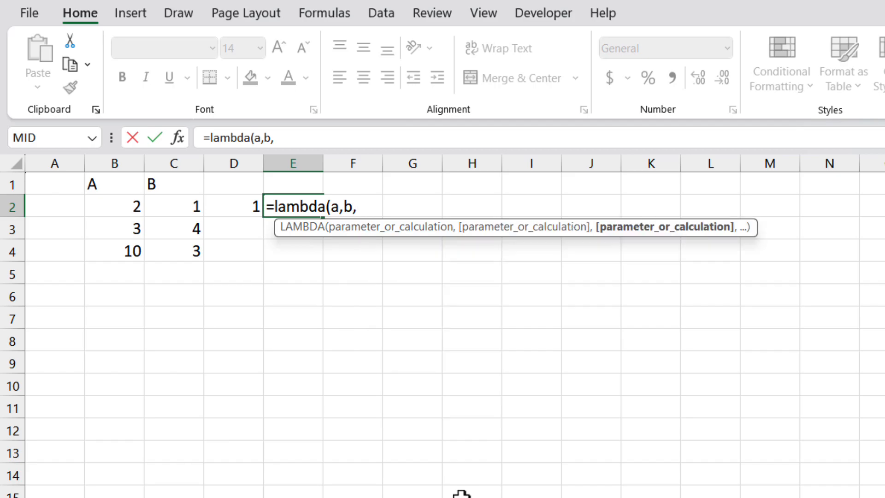
pyautogui.write('a-b')
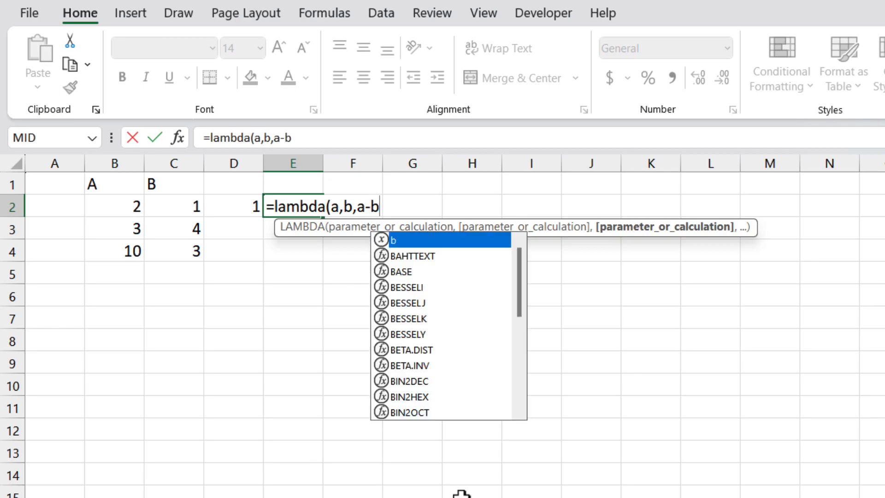
pyautogui.write(')')
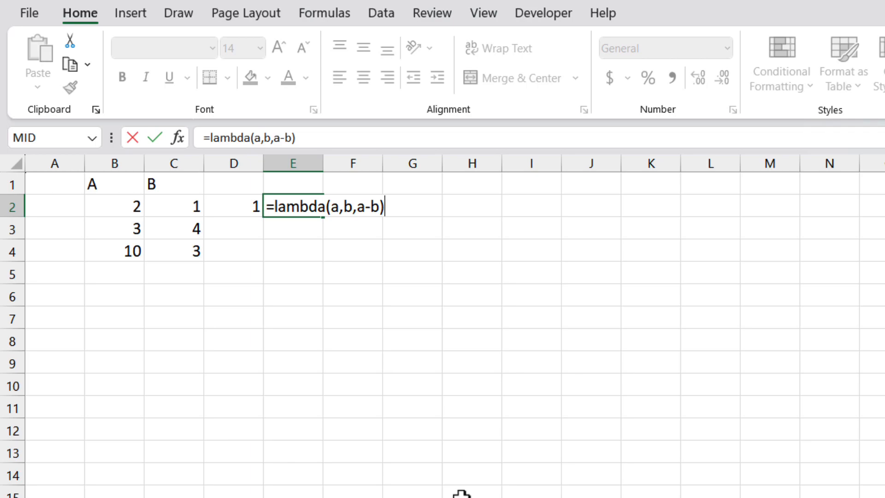
pyautogui.press('Return')
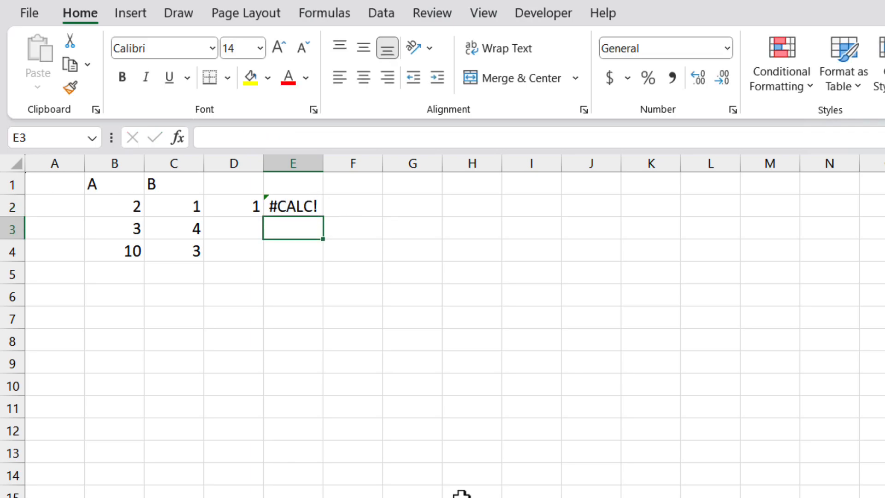
pyautogui.press('Up')
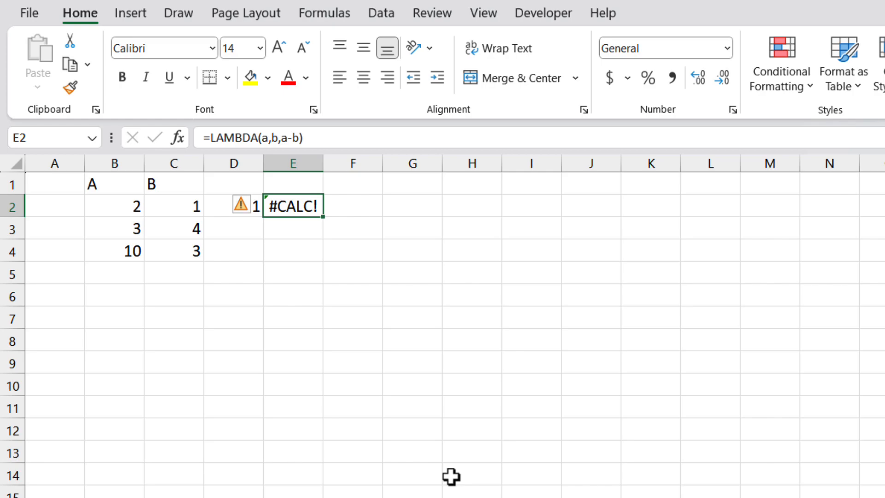
# Append the arguments (B2,C2) to the LAMBDA formula in E2
pyautogui.doubleClick(291, 206)
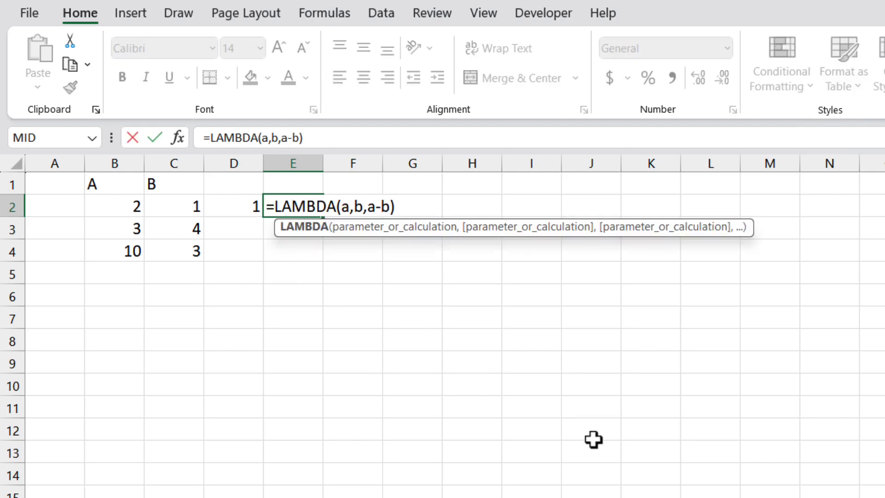
pyautogui.press('End')
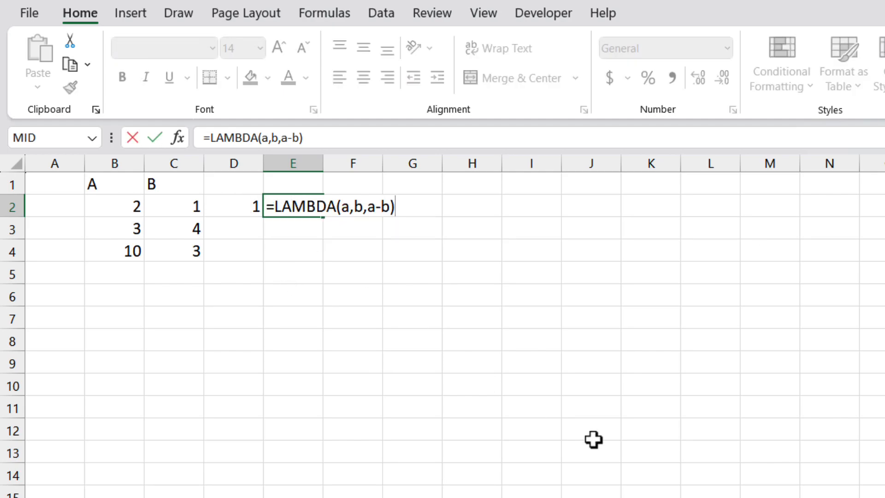
pyautogui.write('(')
pyautogui.click(134, 207)
pyautogui.write(',')
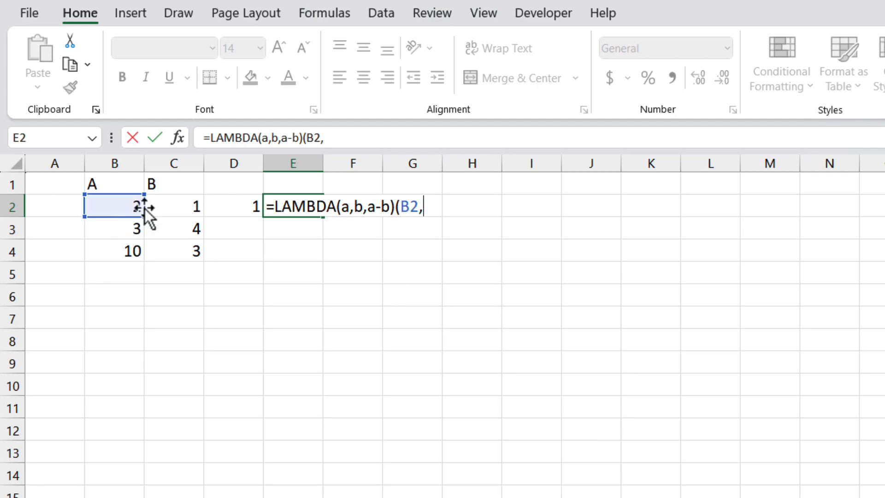
pyautogui.click(181, 208)
pyautogui.write(')')
pyautogui.press('Return')
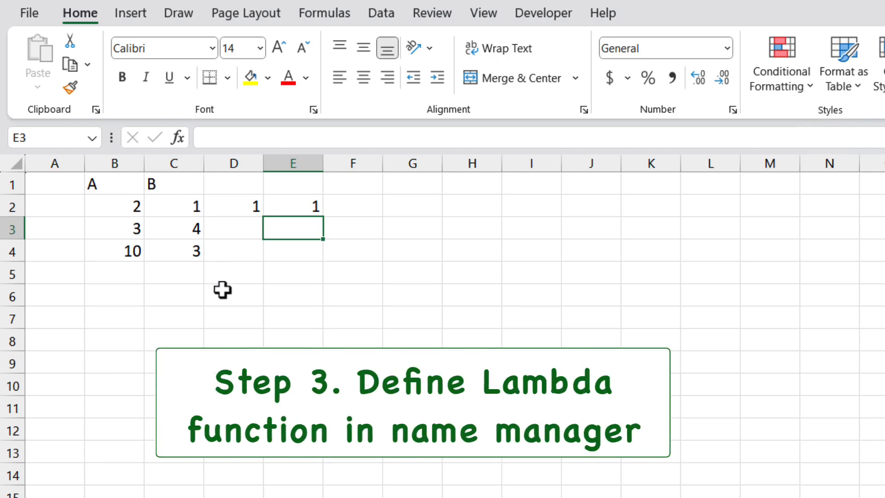
# Copy the full LAMBDA formula text from cell E2, leaving the cell itself unedited
pyautogui.click(294, 206)
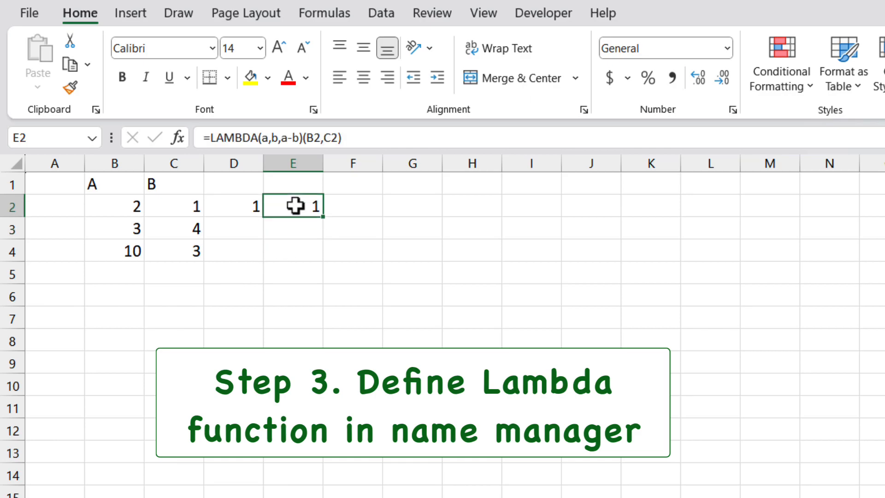
pyautogui.click(356, 137)
pyautogui.moveTo(356, 137); pyautogui.dragTo(162, 123)
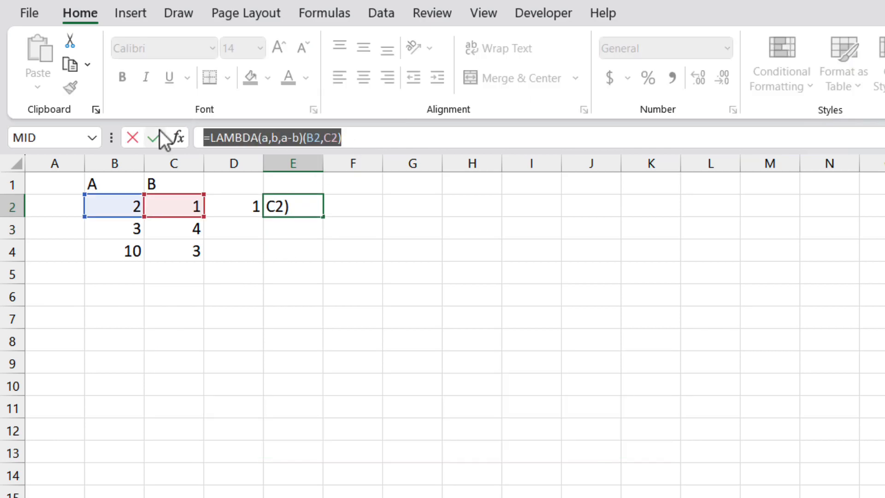
pyautogui.press('Escape')
# Start a new defined name called subtract with Workbook scope
pyautogui.click(325, 13)
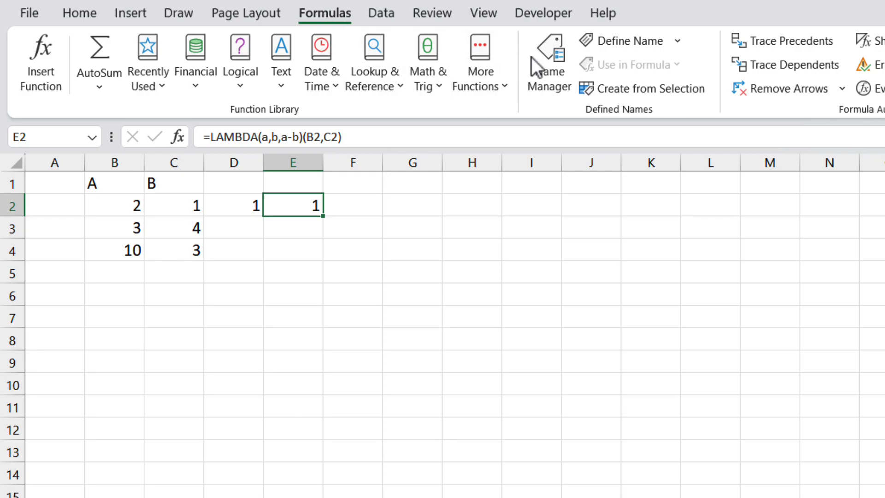
pyautogui.click(632, 40)
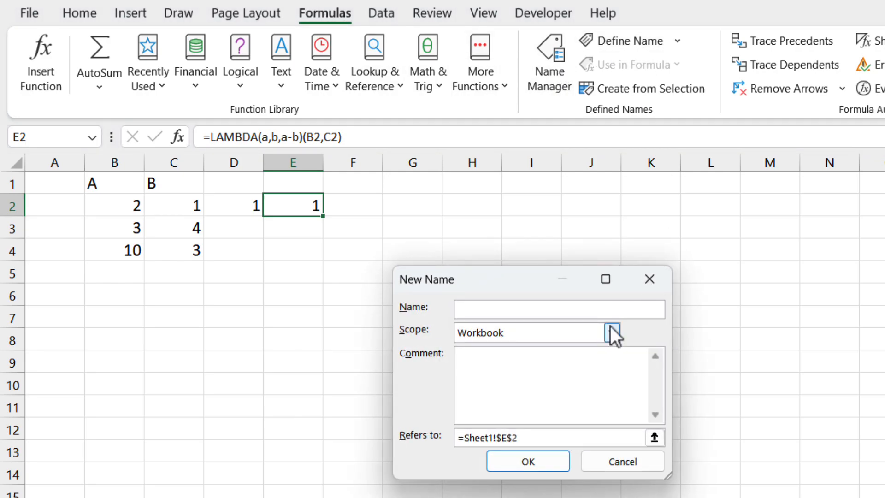
pyautogui.write('subtract')
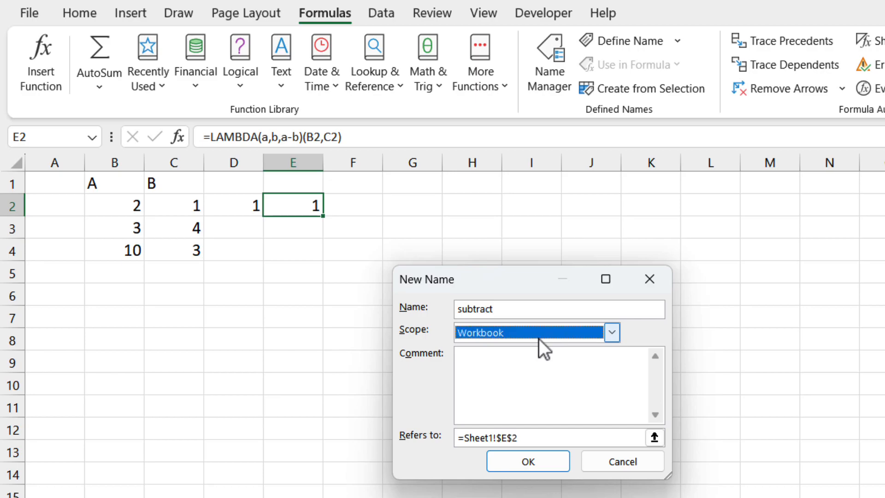
pyautogui.click(539, 339)
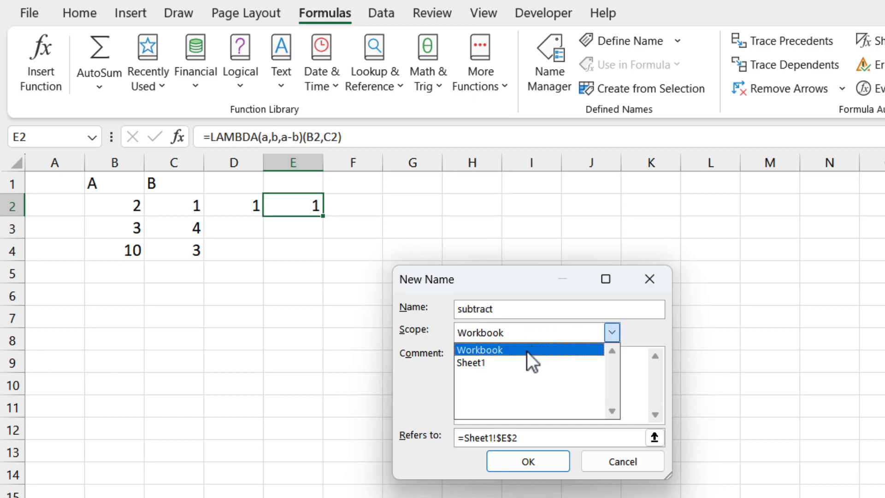
pyautogui.click(527, 351)
# Add the comment "Subtract 2 values defined by cell references" to the new name
pyautogui.click(527, 369)
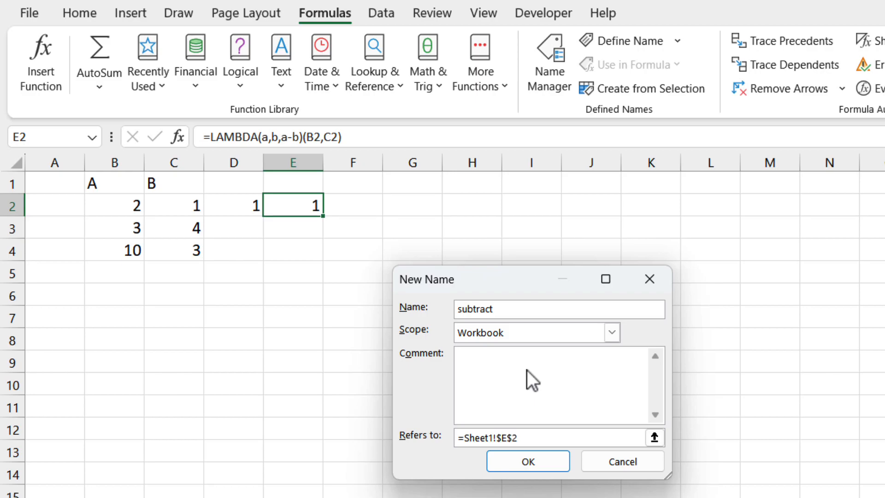
pyautogui.write('Subtract')
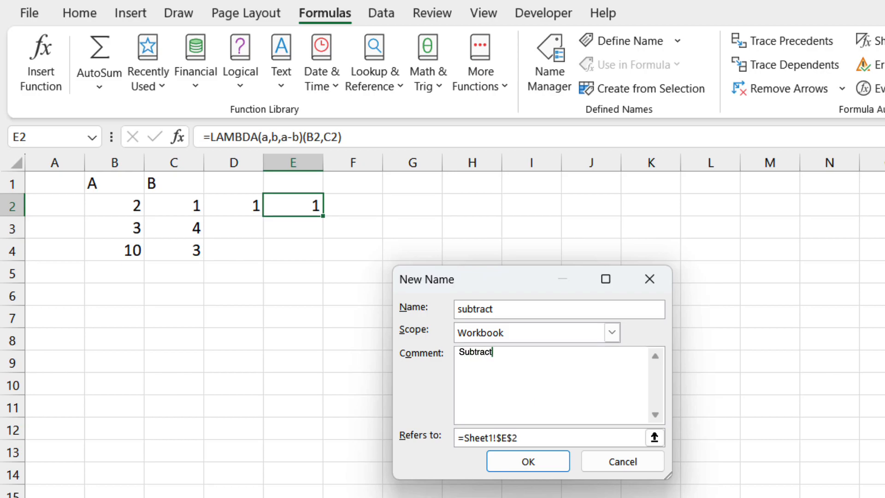
pyautogui.write(' 2 values defined by cell ')
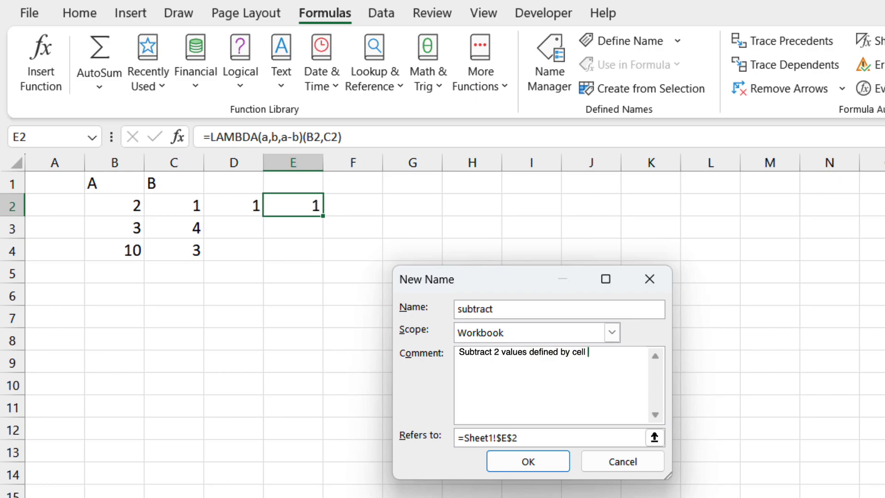
pyautogui.write('references')
# Make the name refer to the copied formula without its cell arguments, =LAMBDA(a,b,a-b), and save it
pyautogui.click(535, 440)
pyautogui.hotkey('ctrl', 'a')
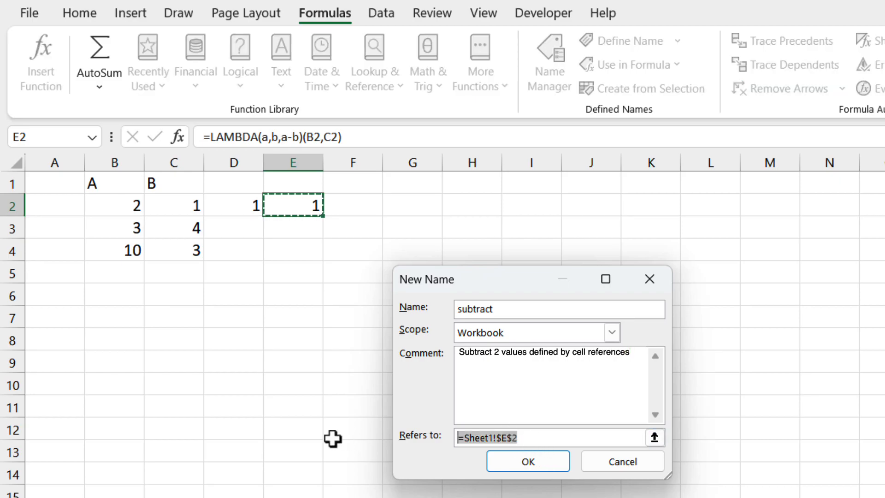
pyautogui.hotkey('ctrl', 'v')
pyautogui.press('BackSpace')
pyautogui.press('BackSpace')
pyautogui.press('BackSpace')
pyautogui.press('BackSpace')
pyautogui.press('BackSpace')
pyautogui.press('BackSpace')
pyautogui.press('BackSpace')
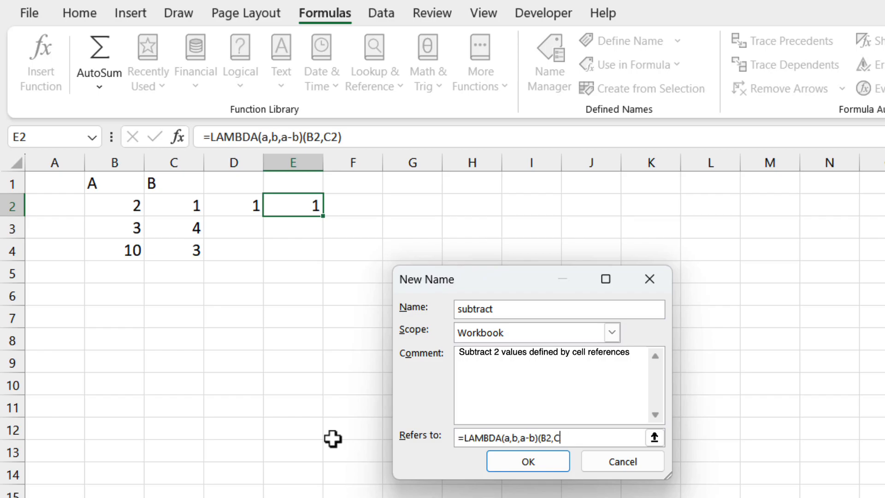
pyautogui.click(528, 462)
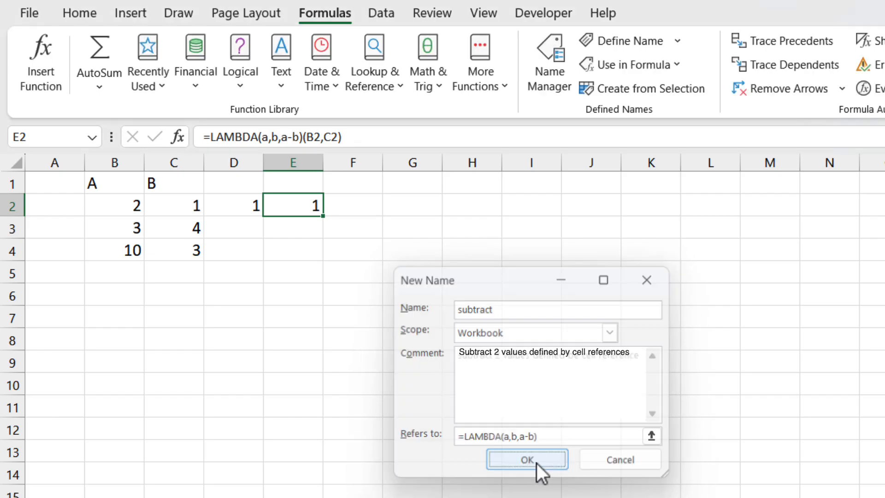
# Enter =subtract(B2,C2) in cell F2 using the new custom function
pyautogui.click(358, 221)
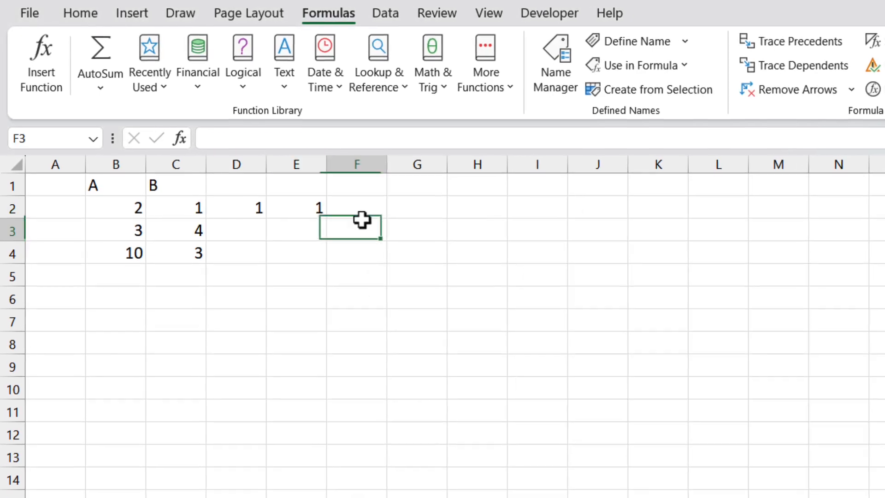
pyautogui.click(362, 210)
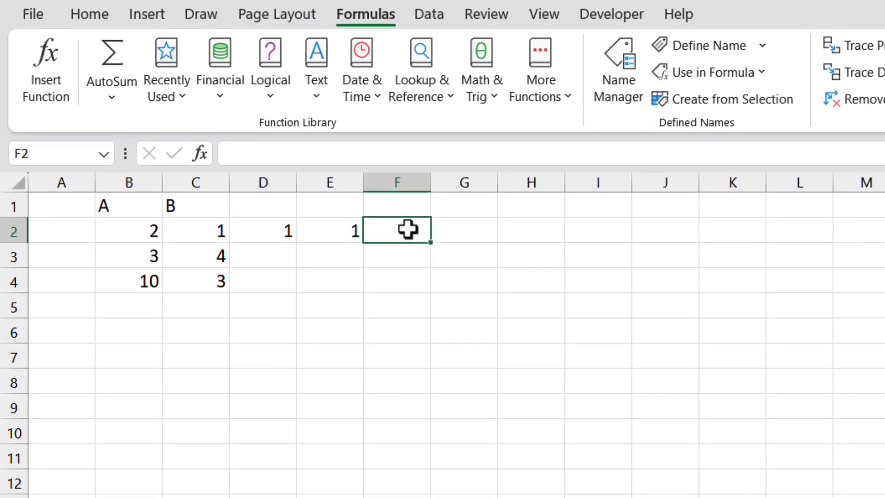
pyautogui.write('=subtract(')
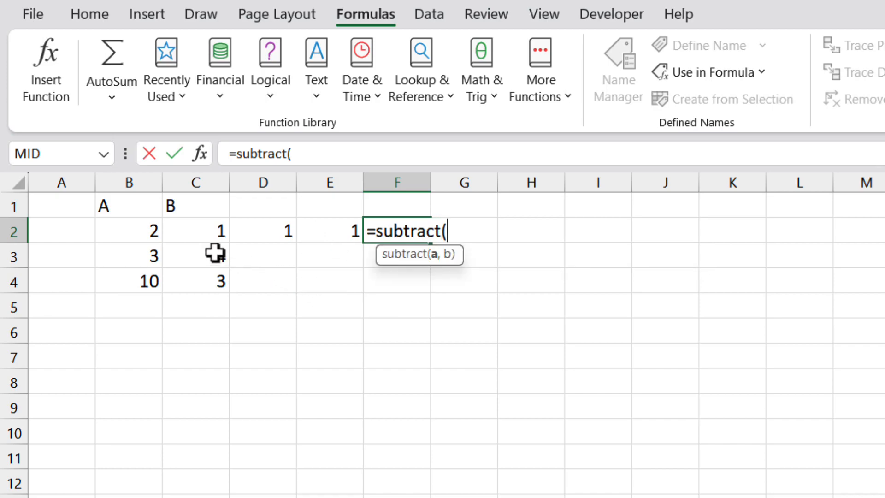
pyautogui.click(149, 231)
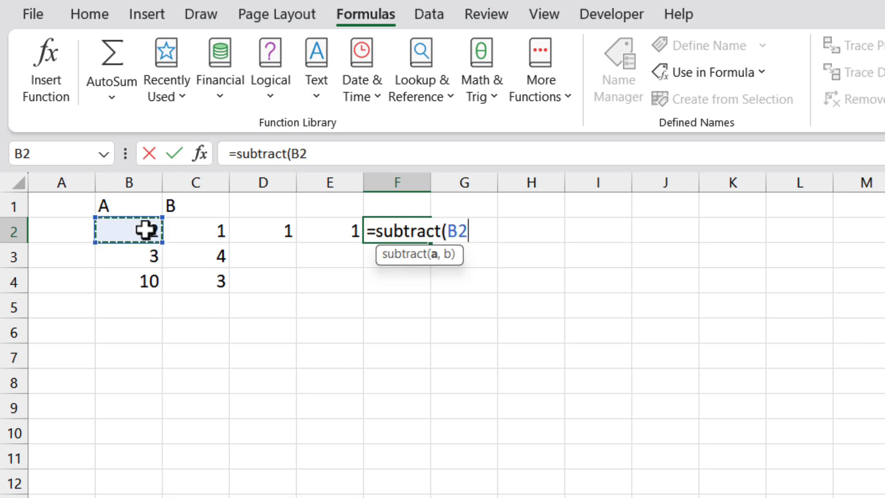
pyautogui.write(',')
pyautogui.click(208, 228)
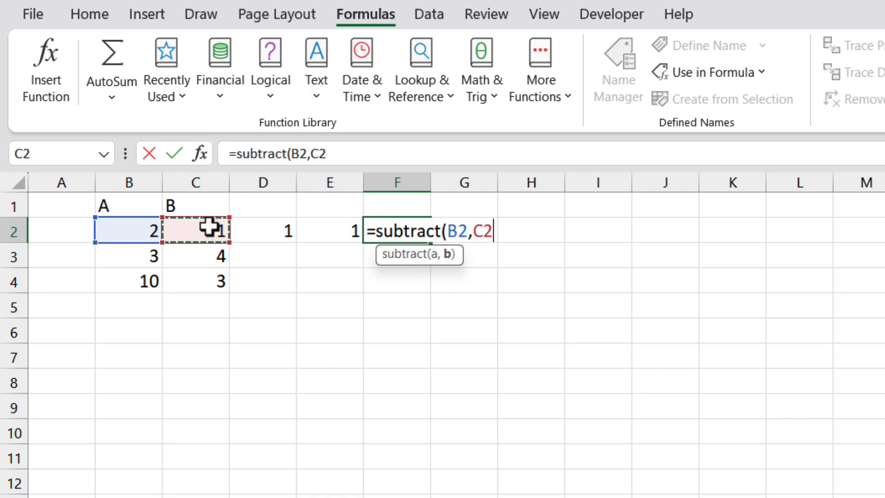
pyautogui.write(')')
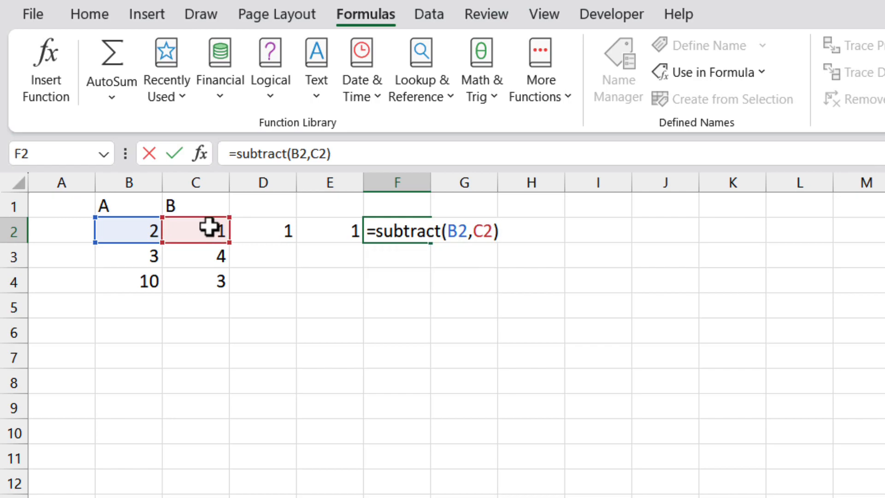
pyautogui.press('Return')
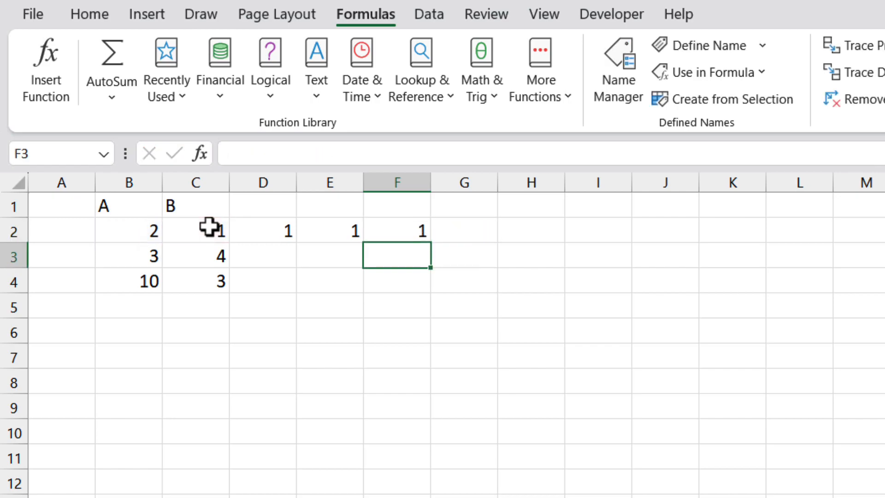
# Fill the subtract formula from F2 down to F4 and check the copied formulas in F3 and F4
pyautogui.click(413, 232)
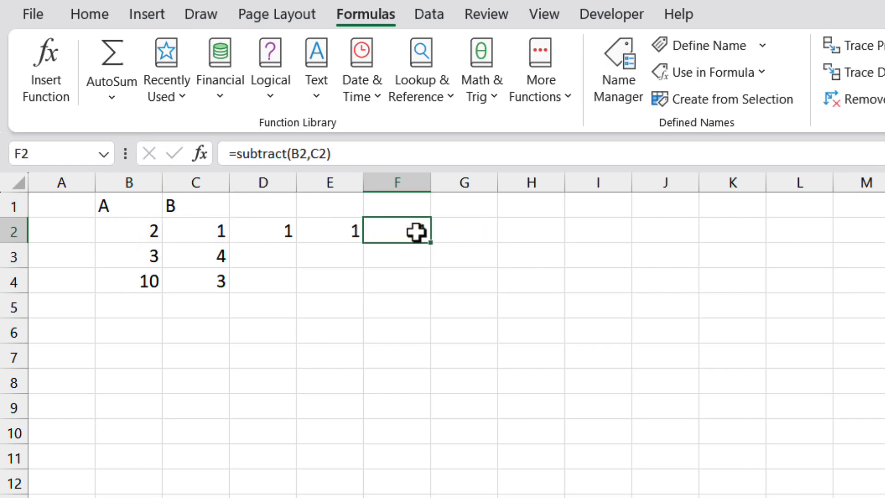
pyautogui.moveTo(431, 243); pyautogui.dragTo(431, 293)
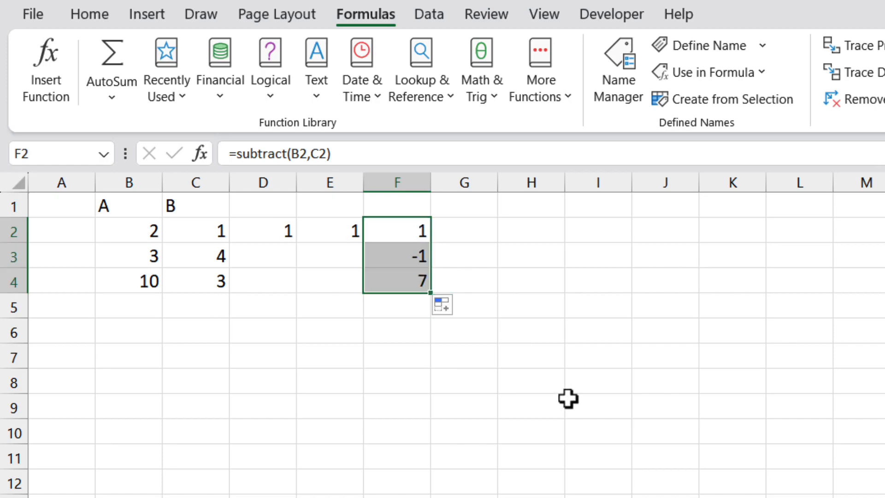
pyautogui.click(568, 400)
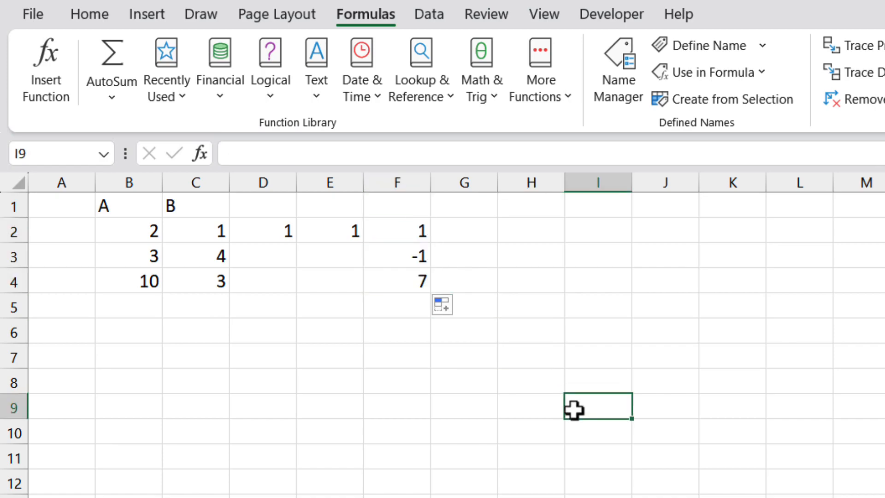
pyautogui.click(408, 257)
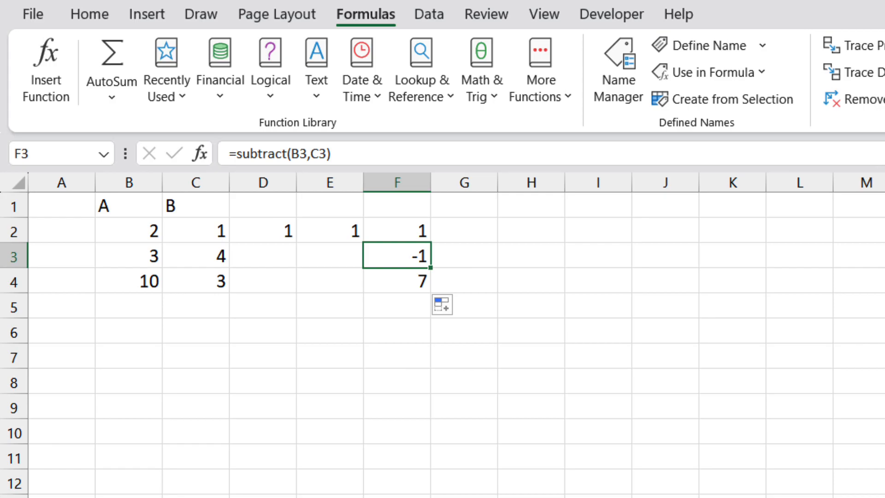
pyautogui.click(404, 281)
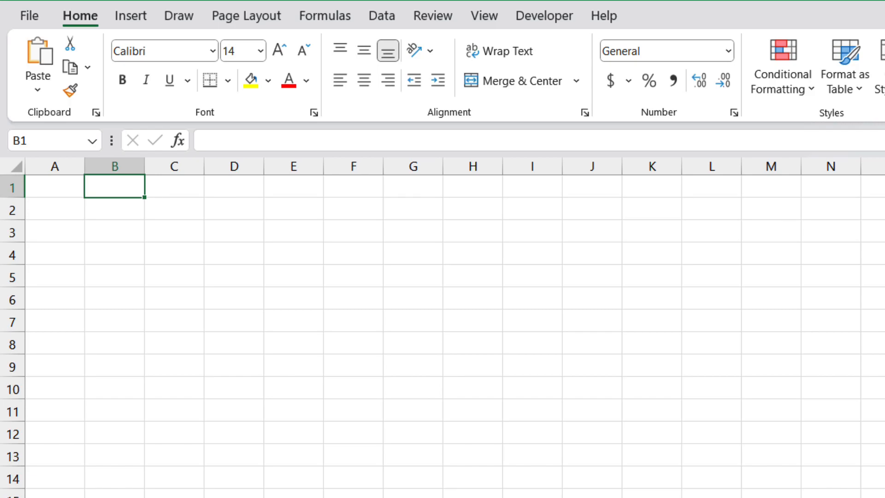
# In the blank sheet, enter heading A in B1 and the values 2, 3, 10, 5, 4, 3, 6, 4, 5, 2, 11 in B2:B12
pyautogui.write('A')
pyautogui.press('Return')
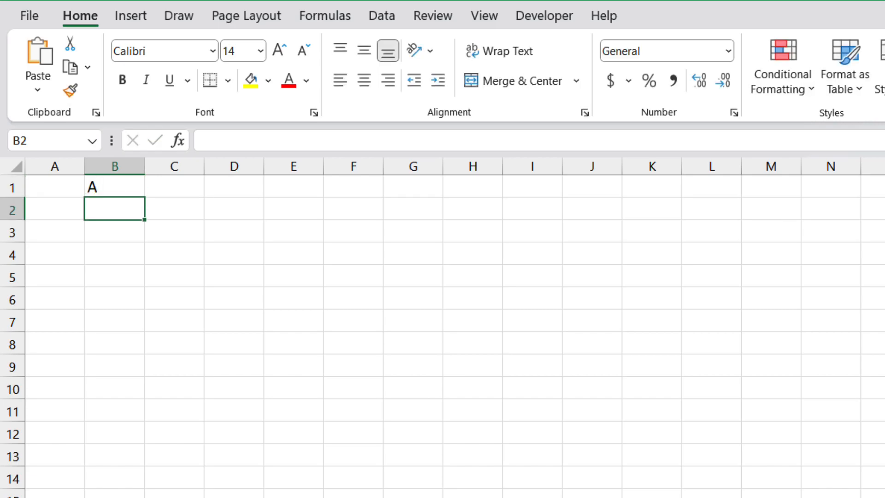
pyautogui.write('2')
pyautogui.press('Return')
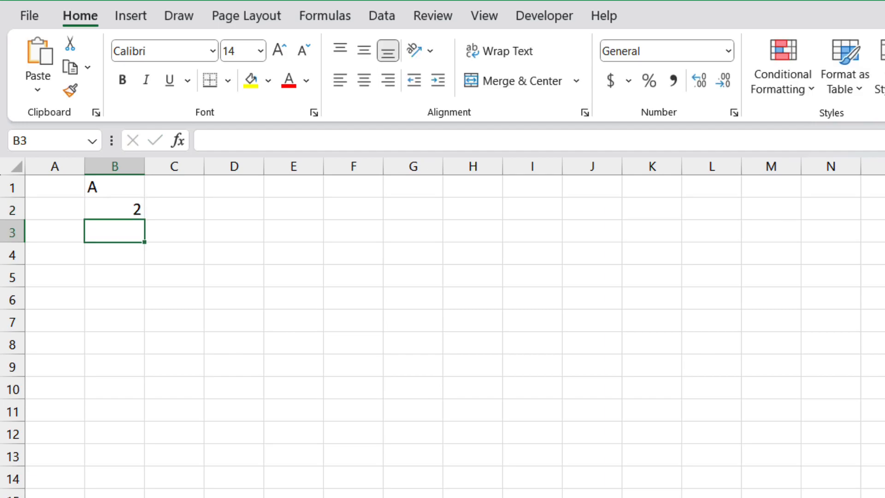
pyautogui.write('3')
pyautogui.press('Return')
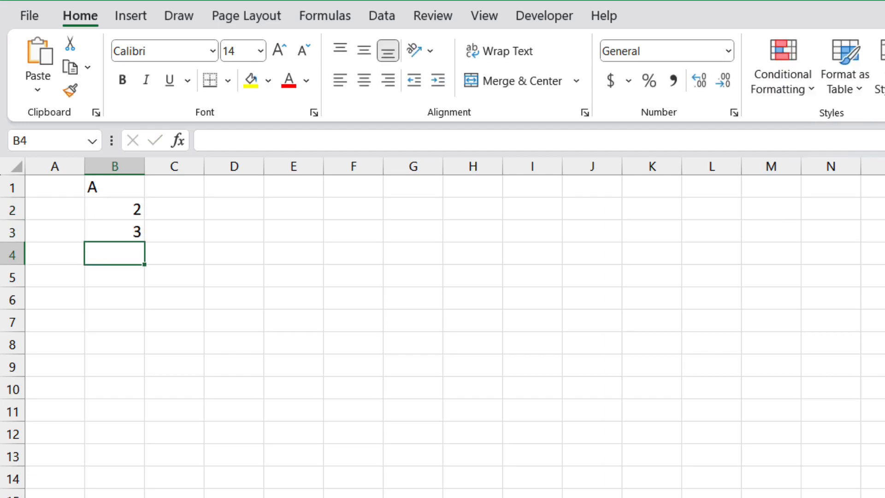
pyautogui.write('10')
pyautogui.press('Return')
pyautogui.write('5')
pyautogui.press('Return')
pyautogui.write('4')
pyautogui.press('Return')
pyautogui.write('3')
pyautogui.press('Return')
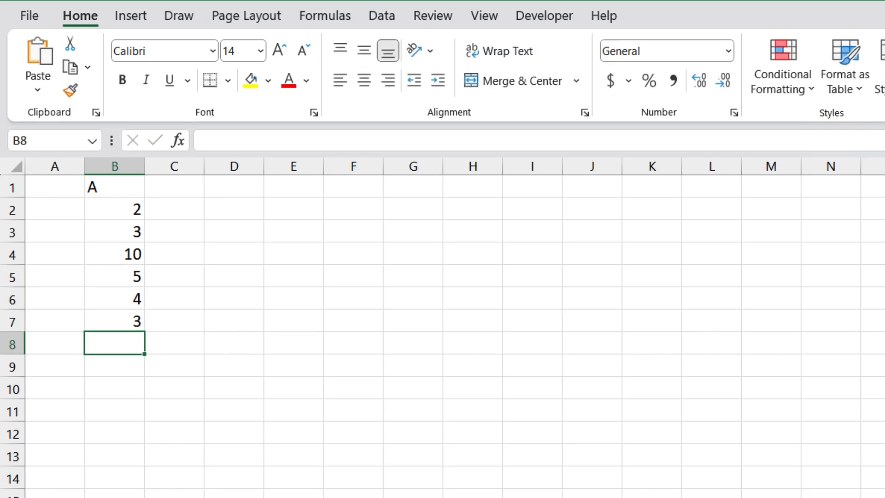
pyautogui.write('6')
pyautogui.press('Return')
pyautogui.write('4')
pyautogui.press('Return')
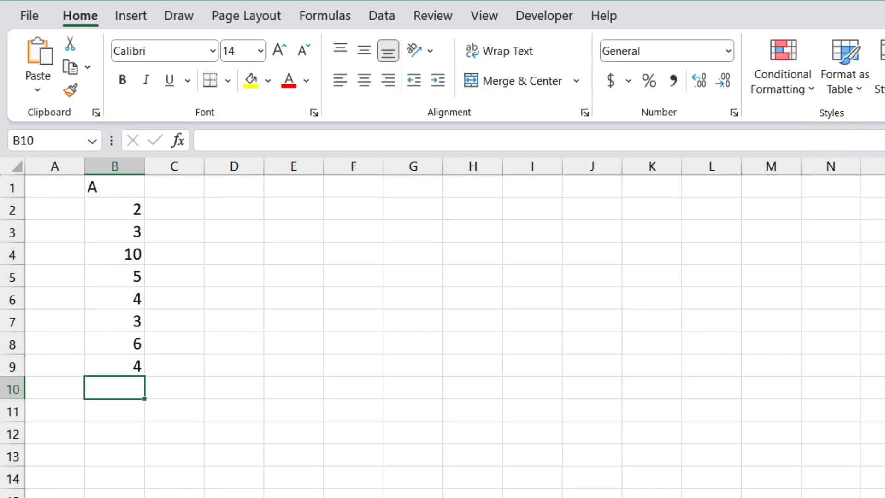
pyautogui.write('5')
pyautogui.press('Return')
pyautogui.write('2')
pyautogui.press('Return')
pyautogui.write('11')
pyautogui.press('Return')
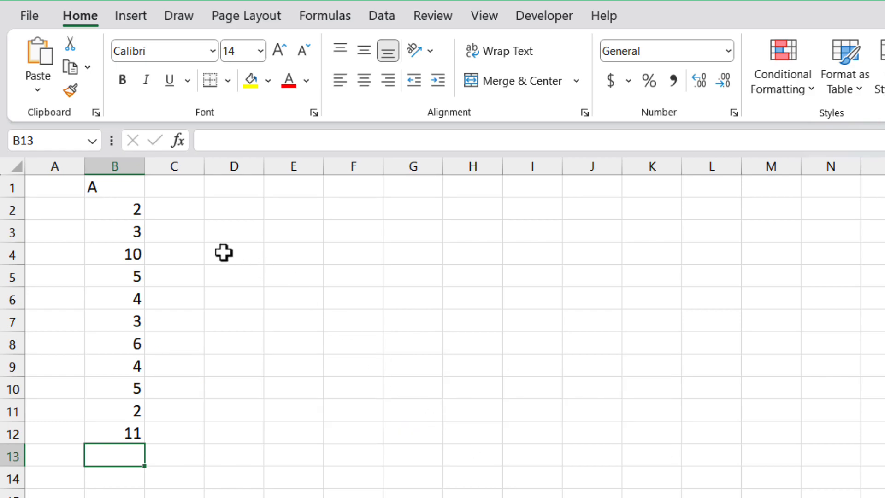
# Calculate the range of the column B values in C2 with =MAX(B2:B12)-MIN(B2:B12)
pyautogui.click(174, 211)
pyautogui.write('=max(')
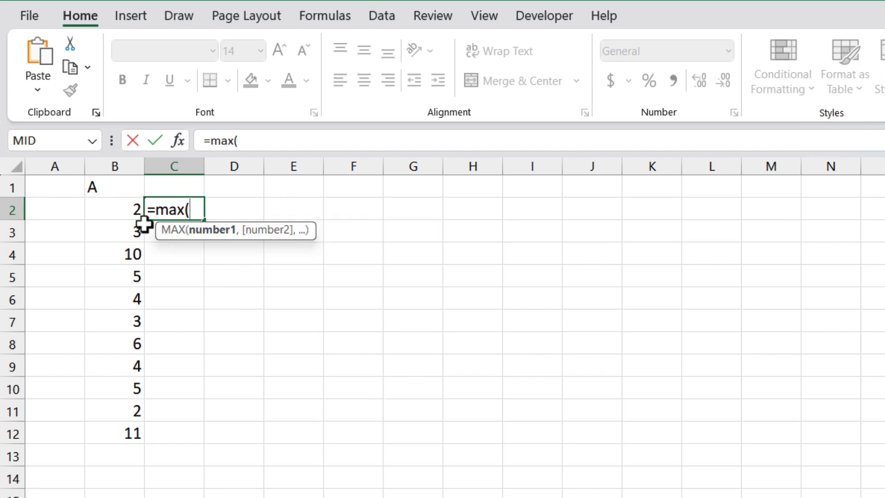
pyautogui.moveTo(117, 208); pyautogui.dragTo(115, 432)
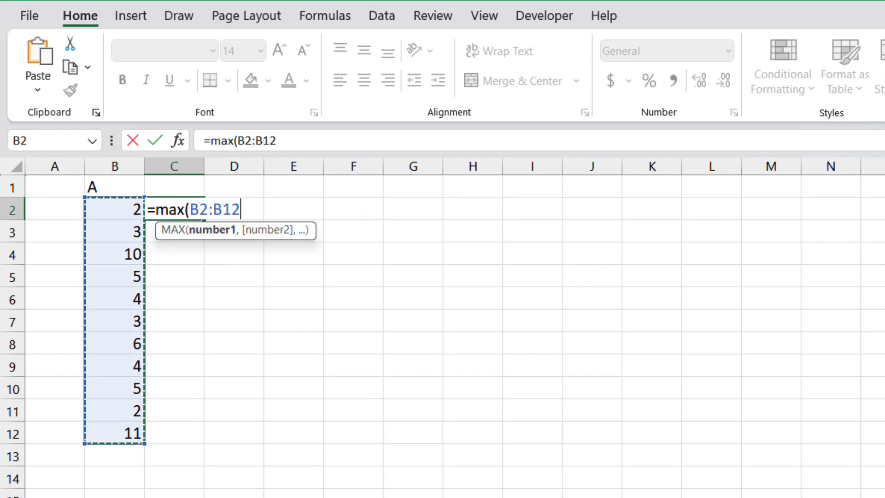
pyautogui.write(')-')
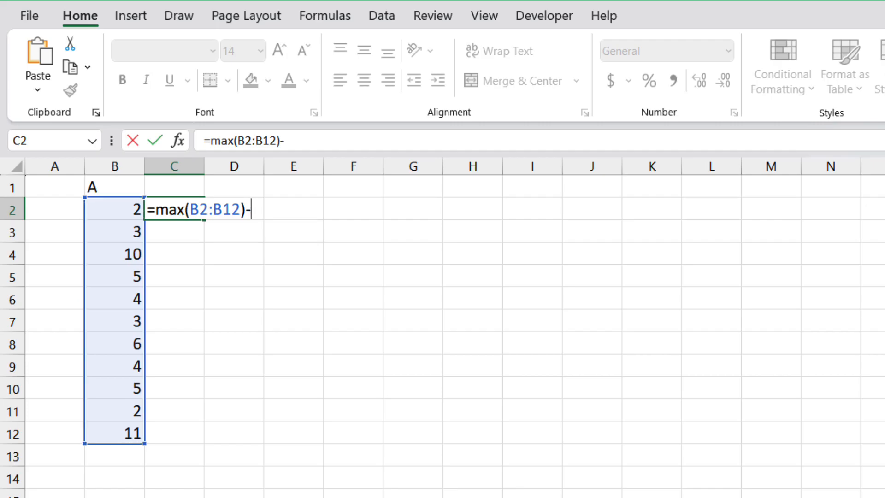
pyautogui.write('min(')
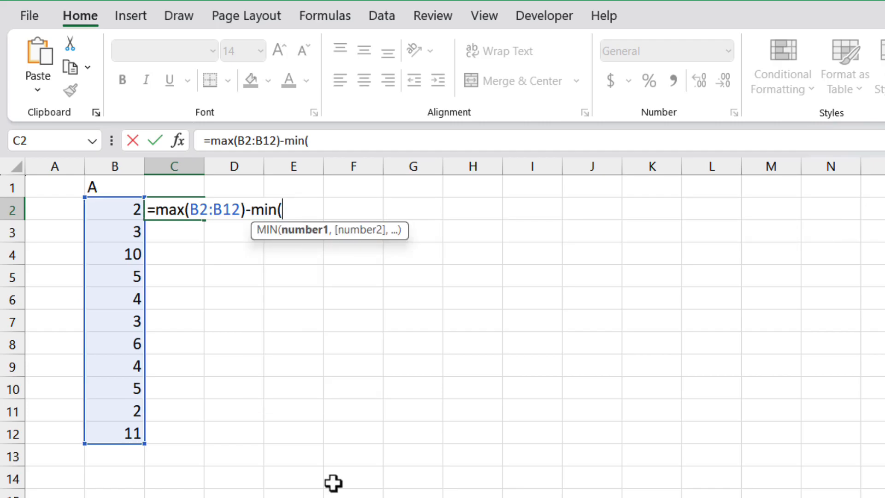
pyautogui.moveTo(117, 212); pyautogui.dragTo(114, 429)
pyautogui.write(')')
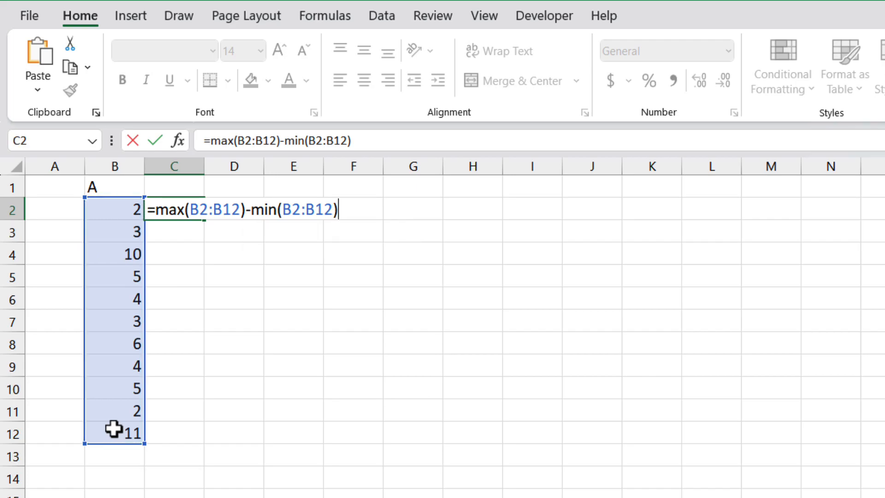
pyautogui.press('Return')
pyautogui.press('Up')
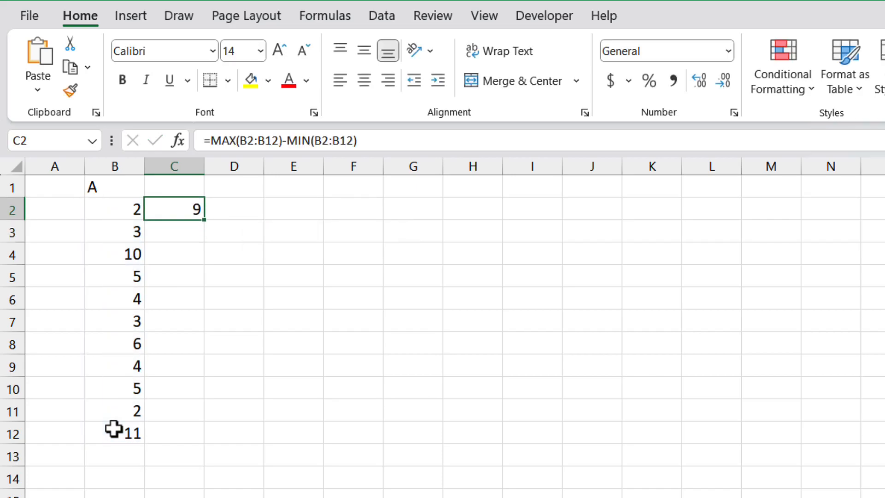
# Write the function definition =lambda(A,max(A)-min(A)) in cell D2, keeping the cell in edit mode
pyautogui.press('Right')
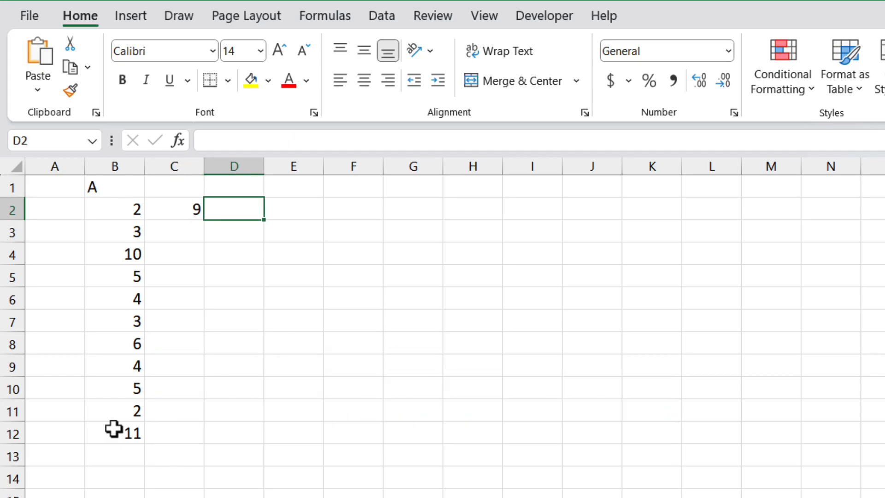
pyautogui.write('=lam')
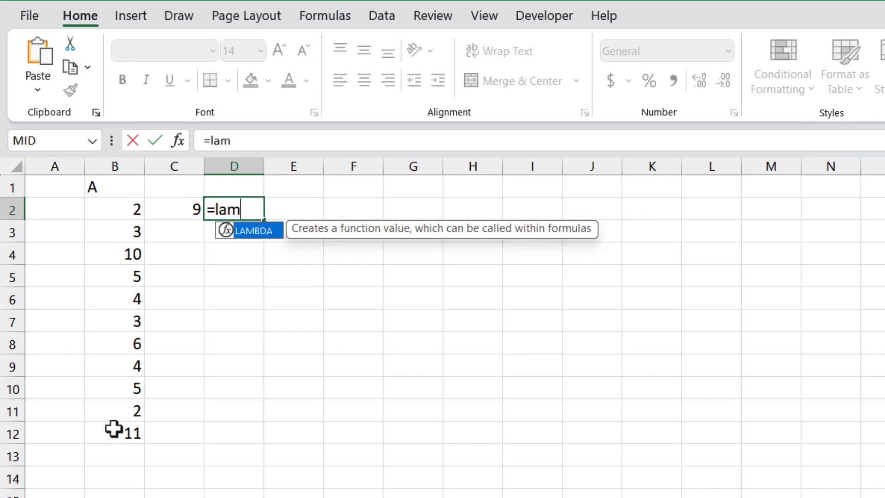
pyautogui.write('bda(')
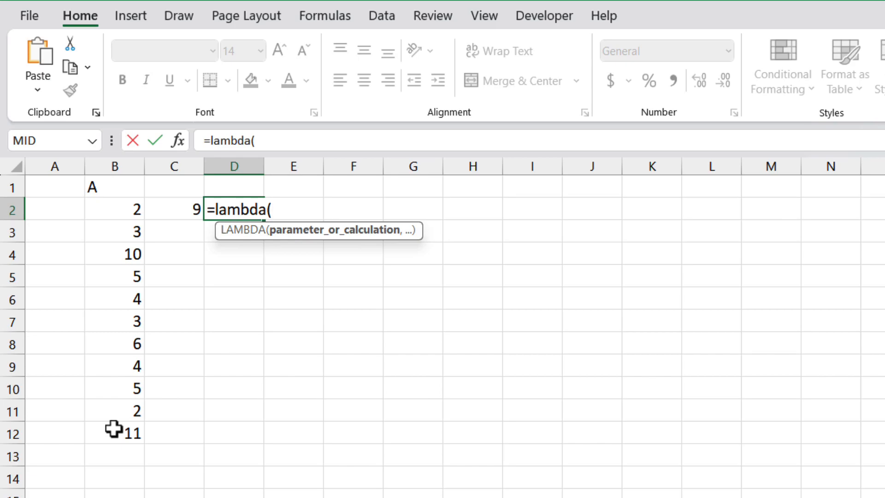
pyautogui.write('A,')
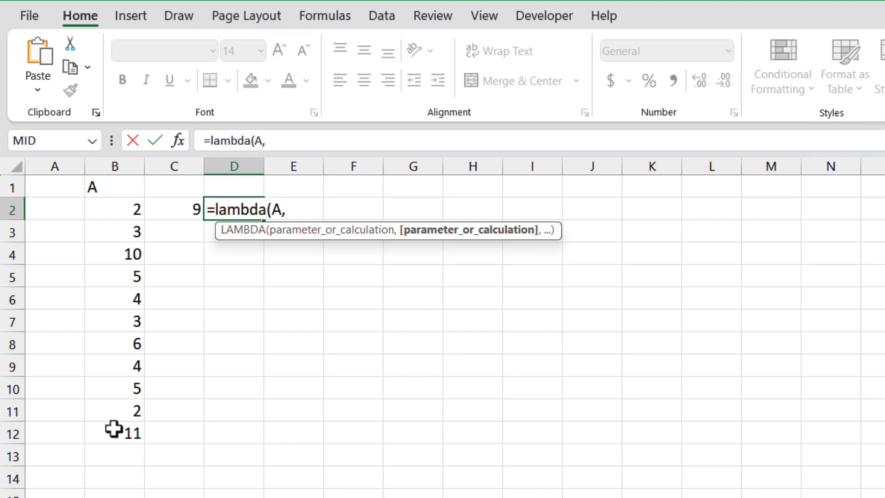
pyautogui.write('max(')
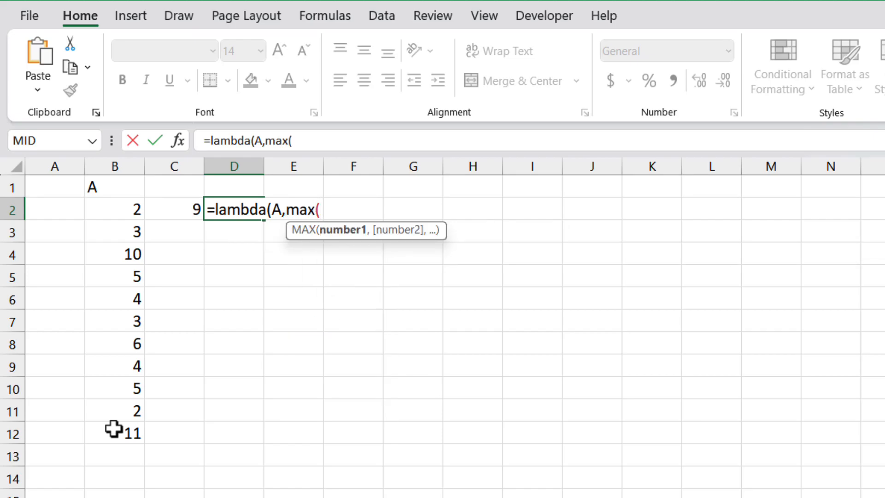
pyautogui.write('A)')
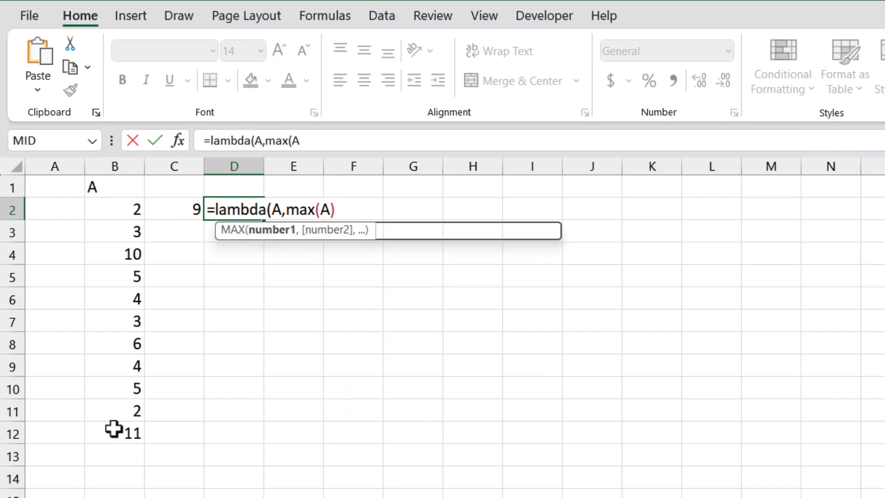
pyautogui.write('-')
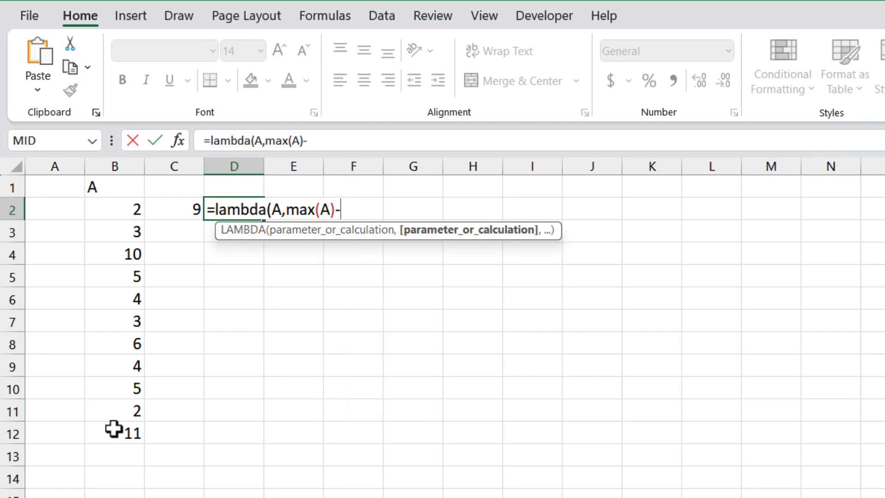
pyautogui.write('min(')
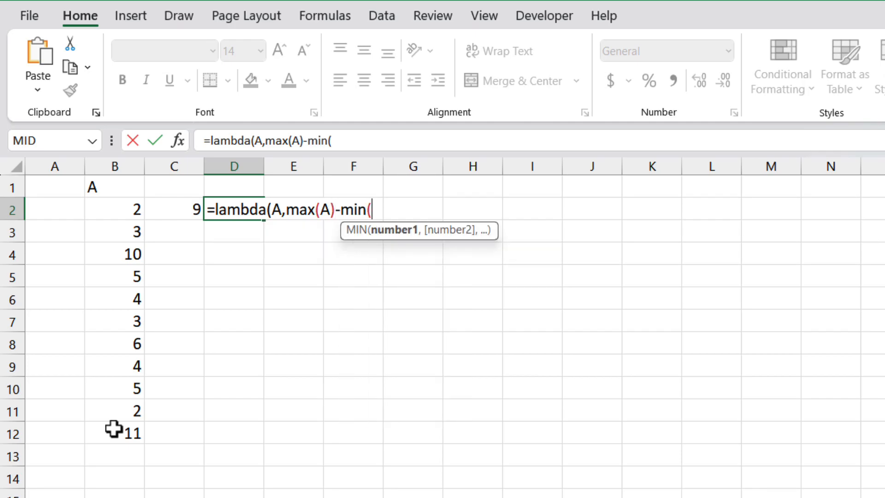
pyautogui.write('A))')
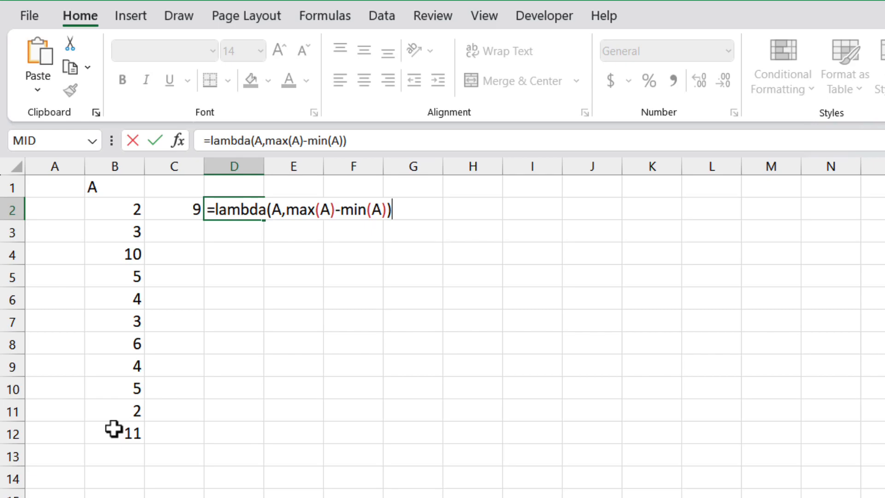
pyautogui.write('(')
# Add the argument (B2:B12) after the LAMBDA definition in D2 and enter the formula
pyautogui.moveTo(124, 213); pyautogui.dragTo(93, 438)
pyautogui.write(')')
pyautogui.press('Return')
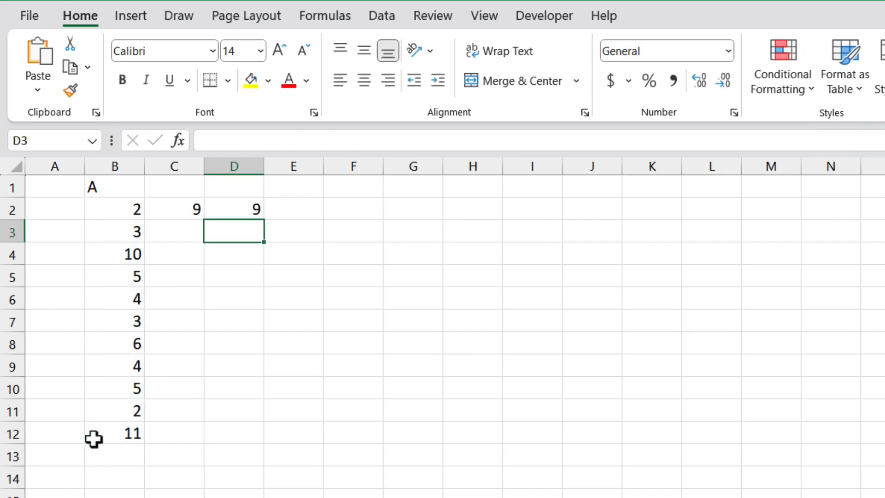
# Copy the full text of the LAMBDA formula in D2, leaving the cell's content as it is
pyautogui.click(242, 209)
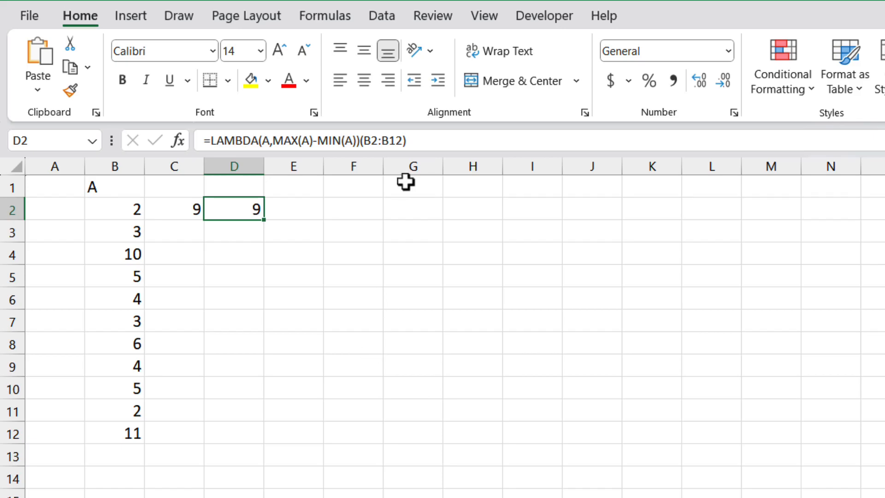
pyautogui.click(437, 140)
pyautogui.moveTo(437, 139); pyautogui.dragTo(157, 144)
pyautogui.hotkey('ctrl', 'c')
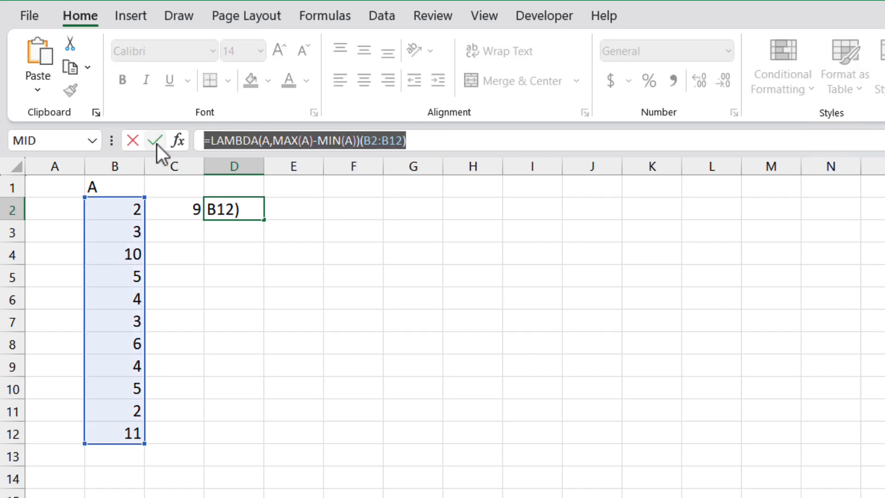
pyautogui.click(157, 143)
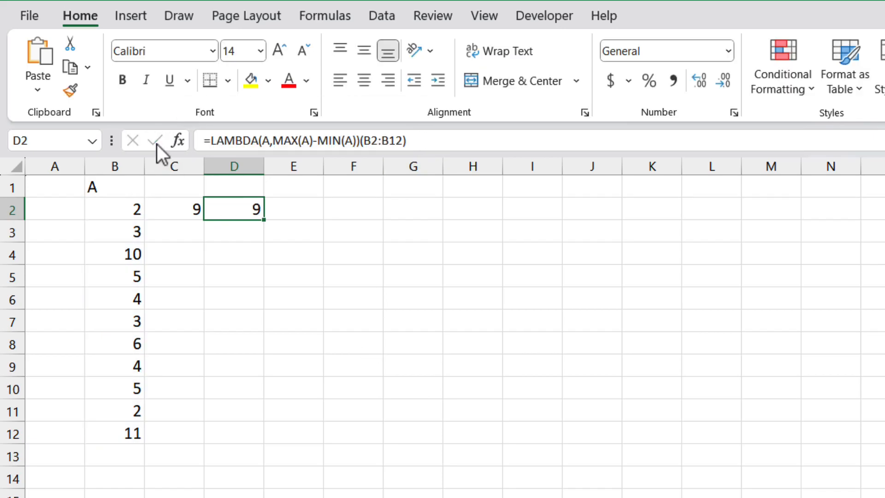
# From cell E2, start a new defined name called range with the comment "calculate range of a group of values"
pyautogui.click(283, 208)
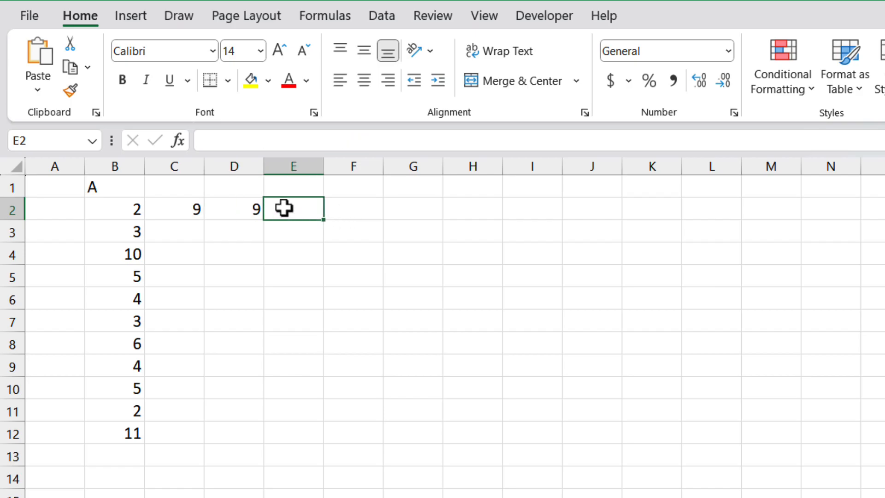
pyautogui.click(322, 16)
pyautogui.click(638, 40)
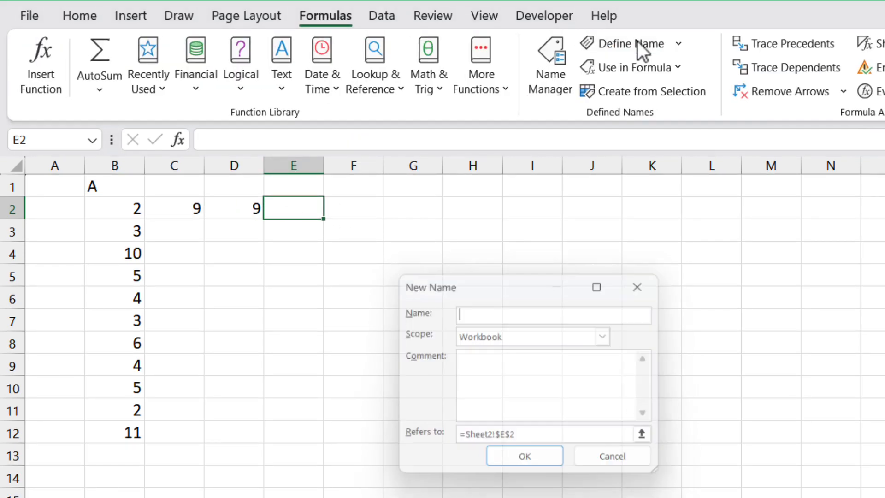
pyautogui.write('range')
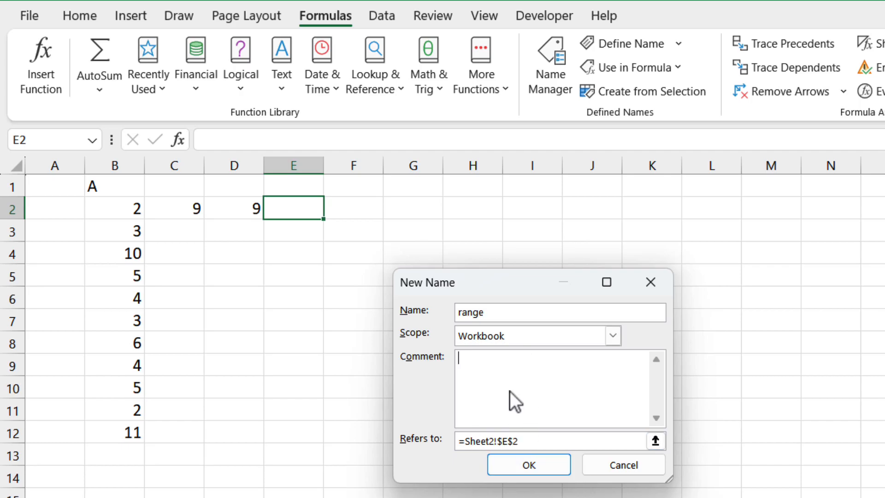
pyautogui.write('calculate range of')
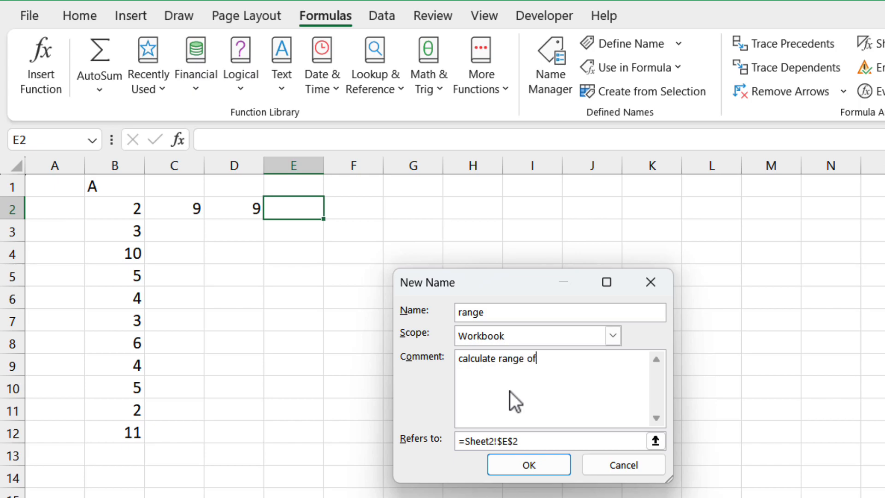
pyautogui.write(' a group of values')
# Make the name refer to the copied =LAMBDA(A,MAX(A)-MIN(A)) without its (B2:B12) argument, and save it
pyautogui.moveTo(531, 443); pyautogui.dragTo(421, 441)
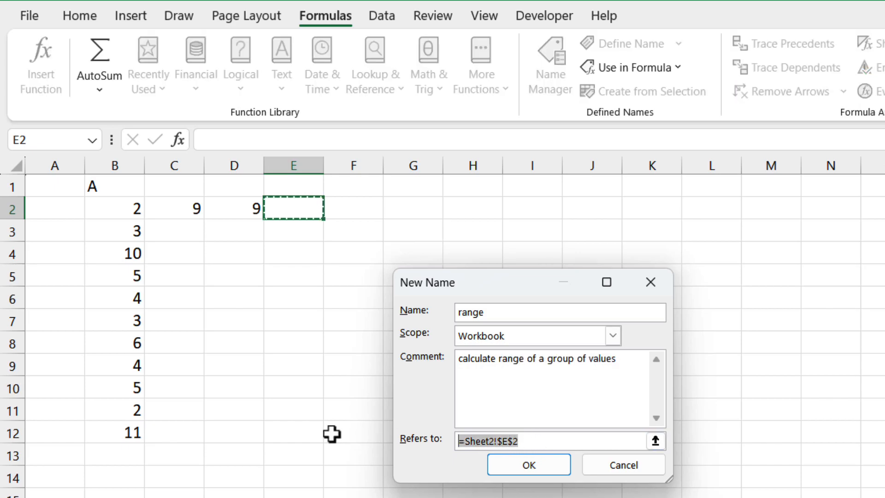
pyautogui.hotkey('ctrl', 'v')
pyautogui.press('BackSpace')
pyautogui.press('BackSpace')
pyautogui.press('BackSpace')
pyautogui.press('BackSpace')
pyautogui.press('BackSpace')
pyautogui.press('BackSpace')
pyautogui.press('BackSpace')
pyautogui.press('BackSpace')
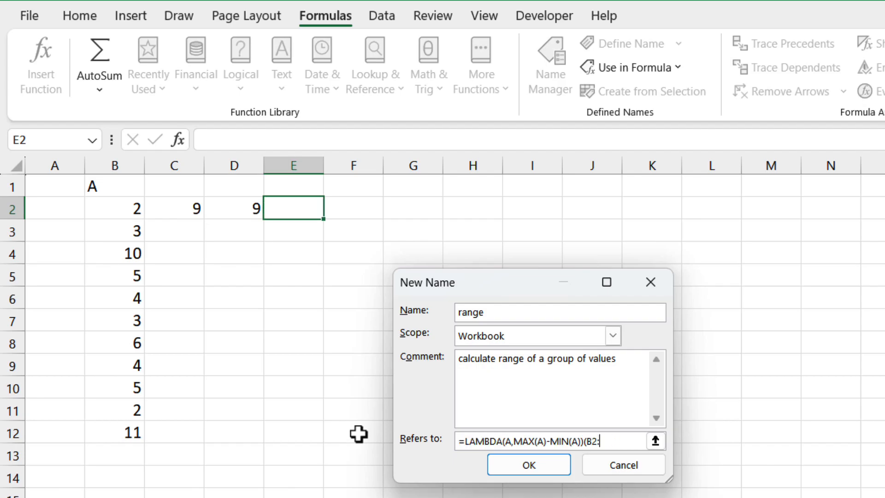
pyautogui.click(549, 470)
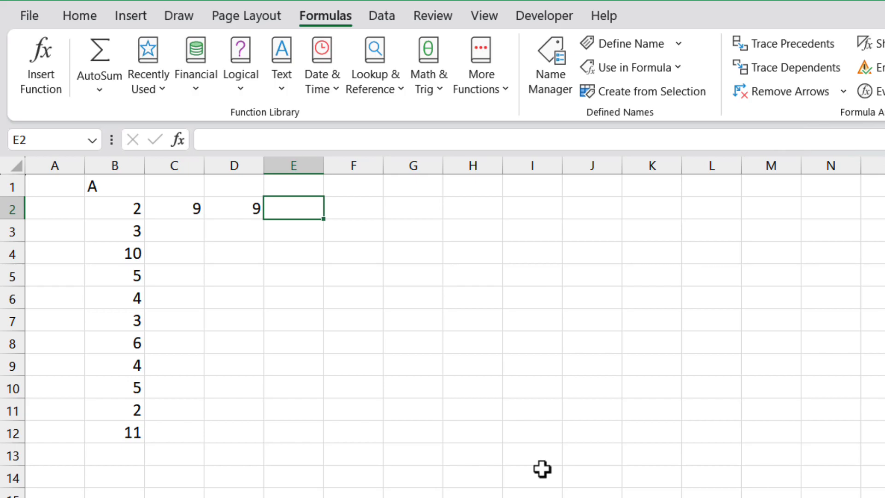
# Apply the custom function to the column B values in E2 with =range(B2:B12)
pyautogui.write('=')
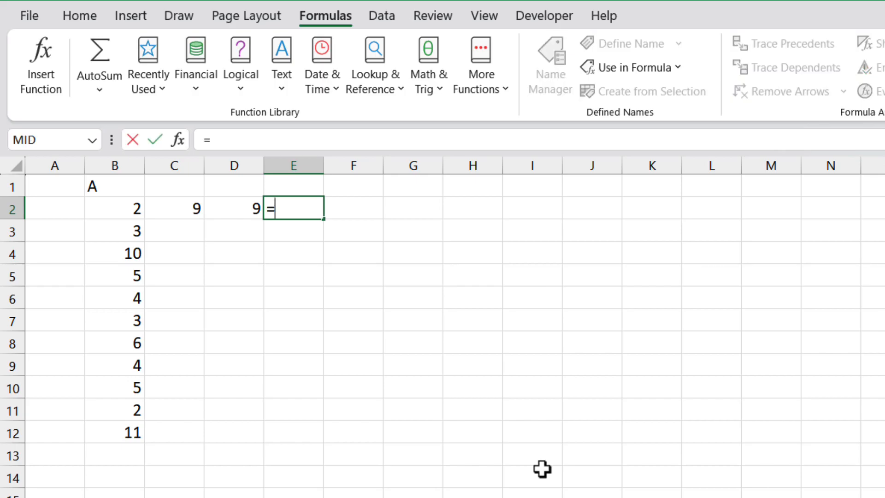
pyautogui.write('range')
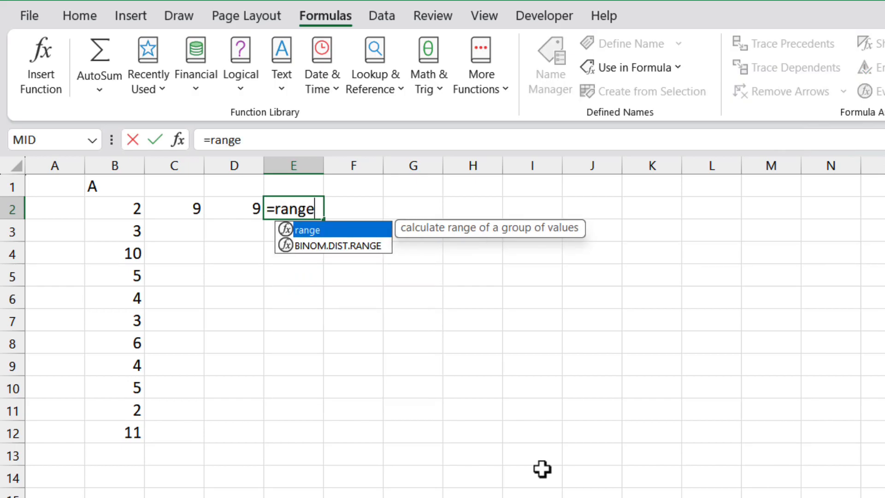
pyautogui.write('(')
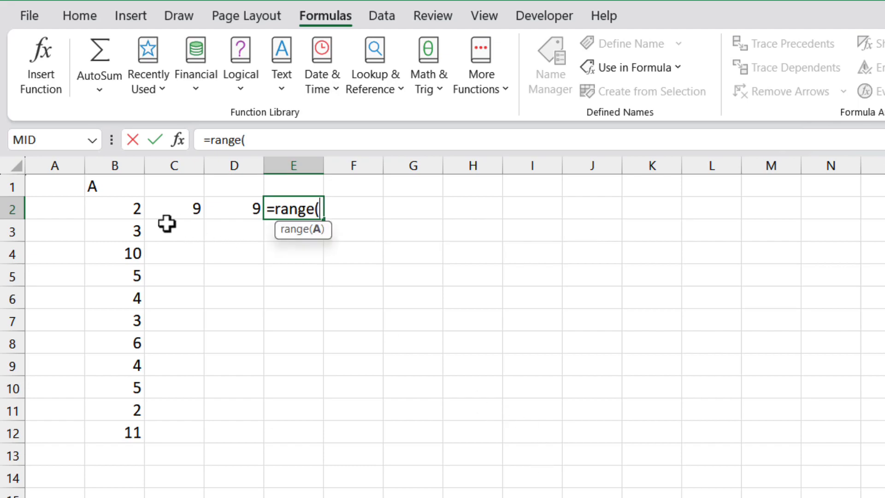
pyautogui.moveTo(115, 210); pyautogui.dragTo(117, 434)
pyautogui.write(')')
pyautogui.press('Return')
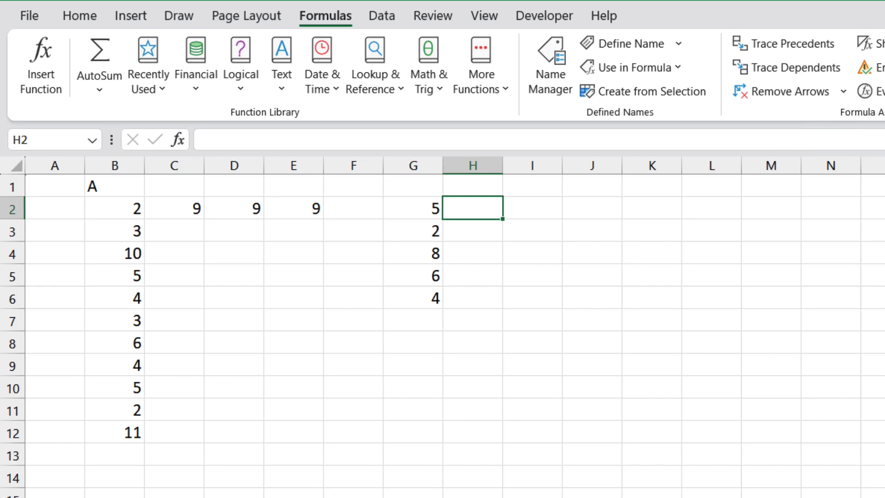
# Apply the custom function to the column G values in H2 with =range(G2:G6)
pyautogui.write('=range')
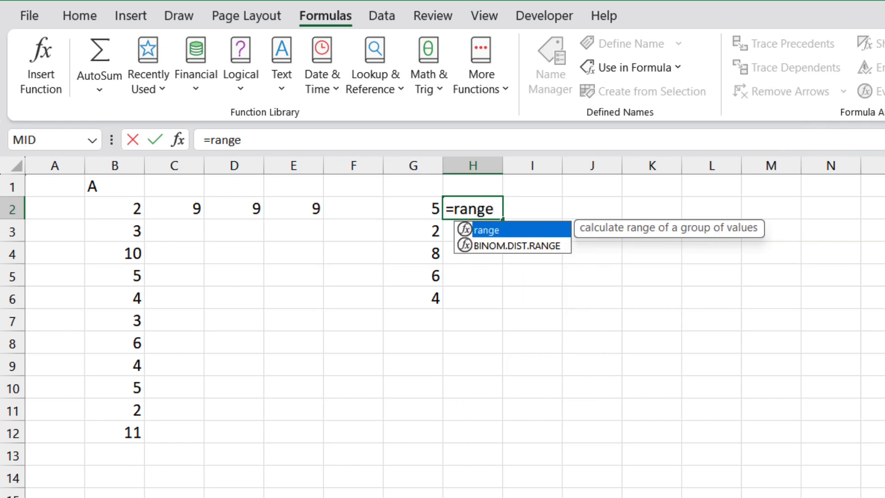
pyautogui.write('(')
pyautogui.moveTo(406, 206); pyautogui.dragTo(414, 299)
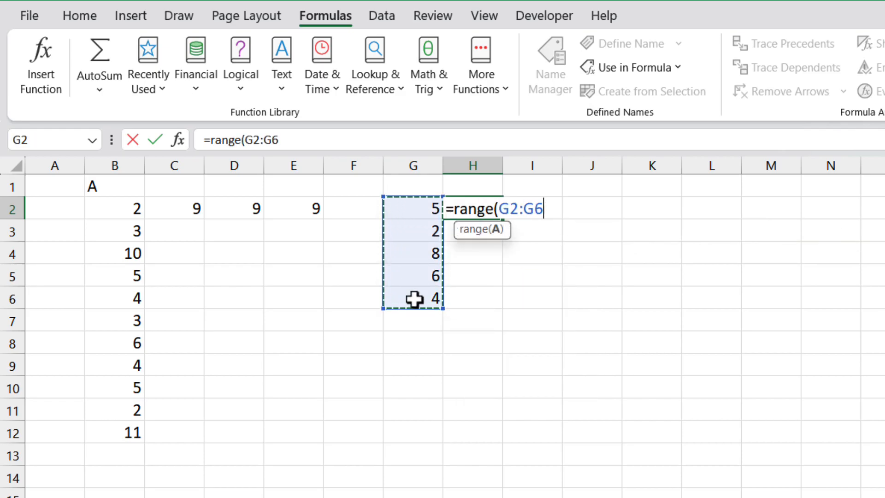
pyautogui.write(')')
pyautogui.press('Return')
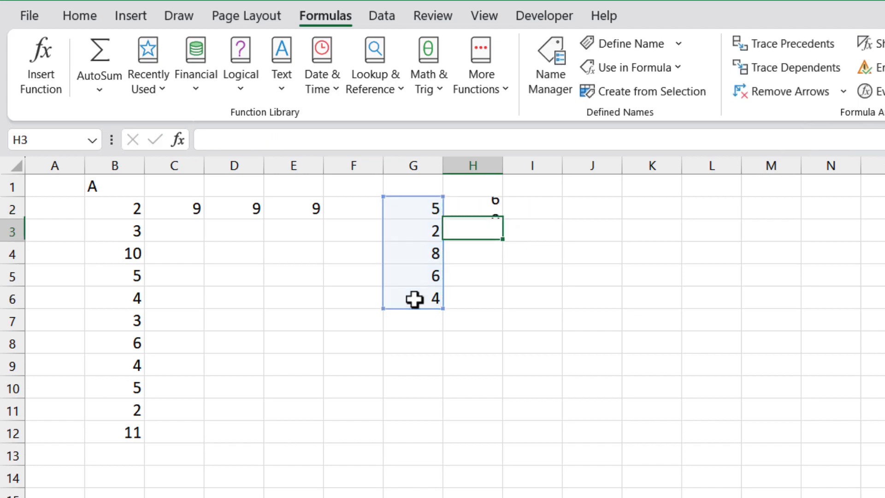